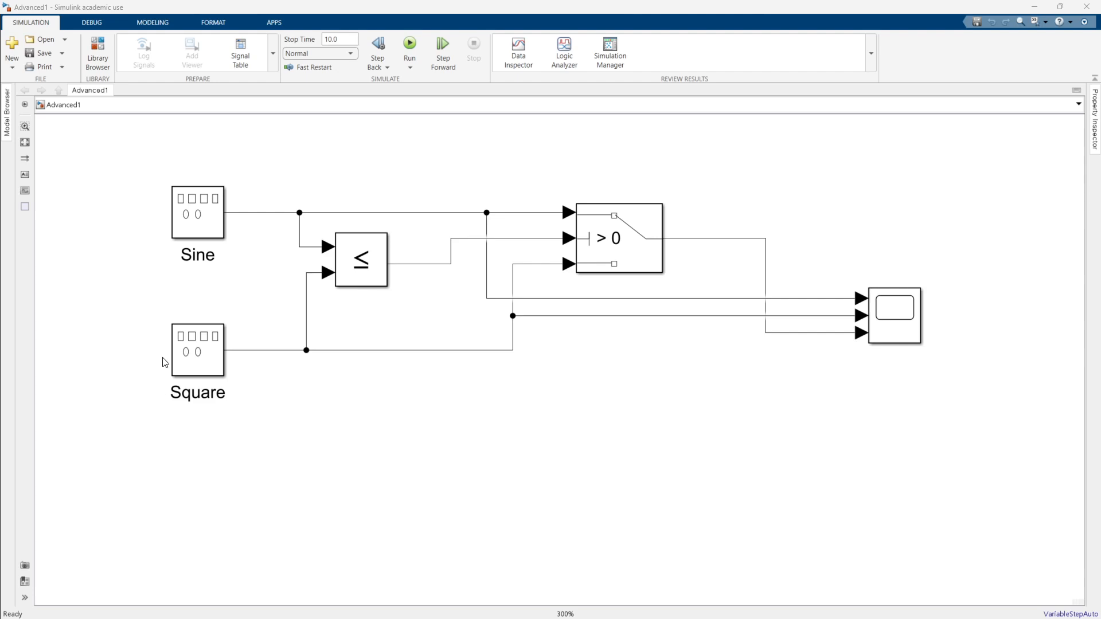
# Create a variable named Sine_Mag in the Base Workspace for the Sine block's amplitude and apply it to the block
pyautogui.click(200, 232)
pyautogui.doubleClick(209, 230)
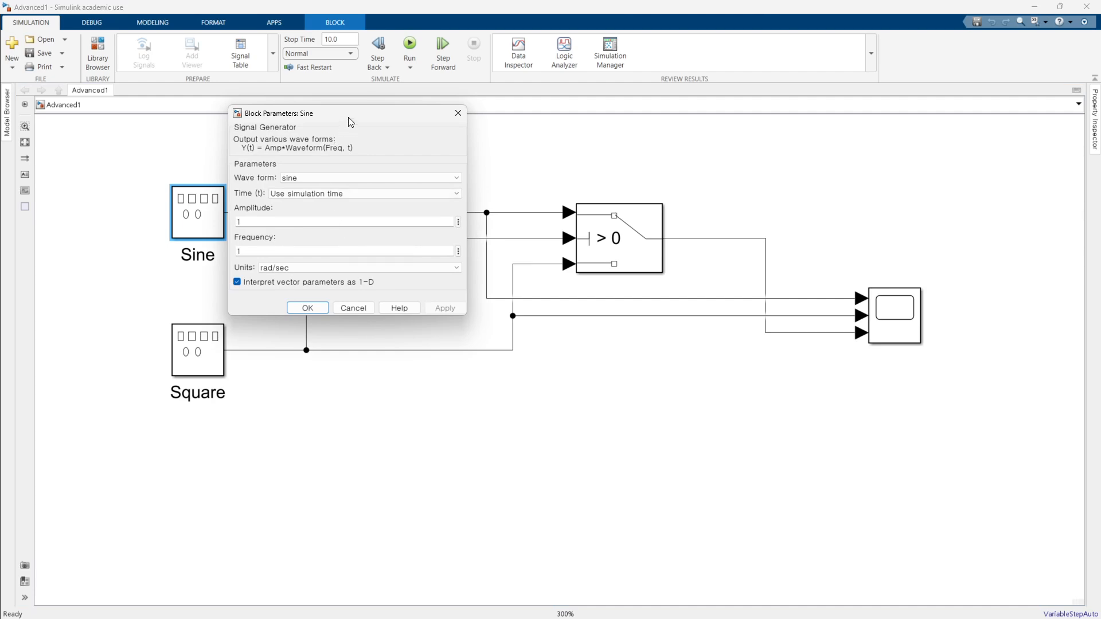
pyautogui.moveTo(351, 120); pyautogui.dragTo(366, 148)
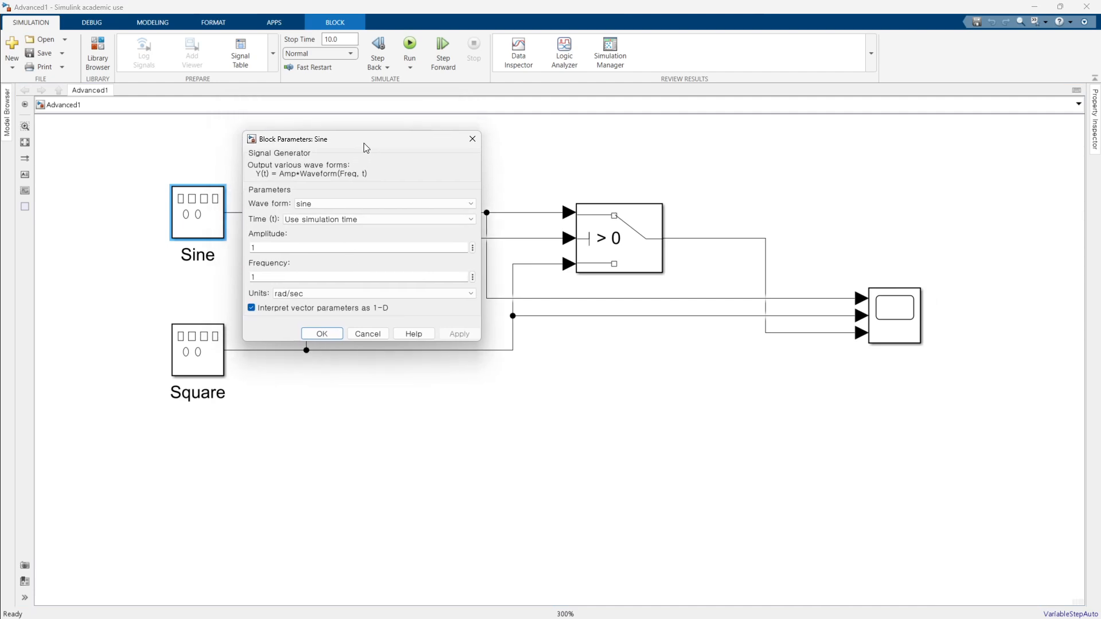
pyautogui.doubleClick(402, 249)
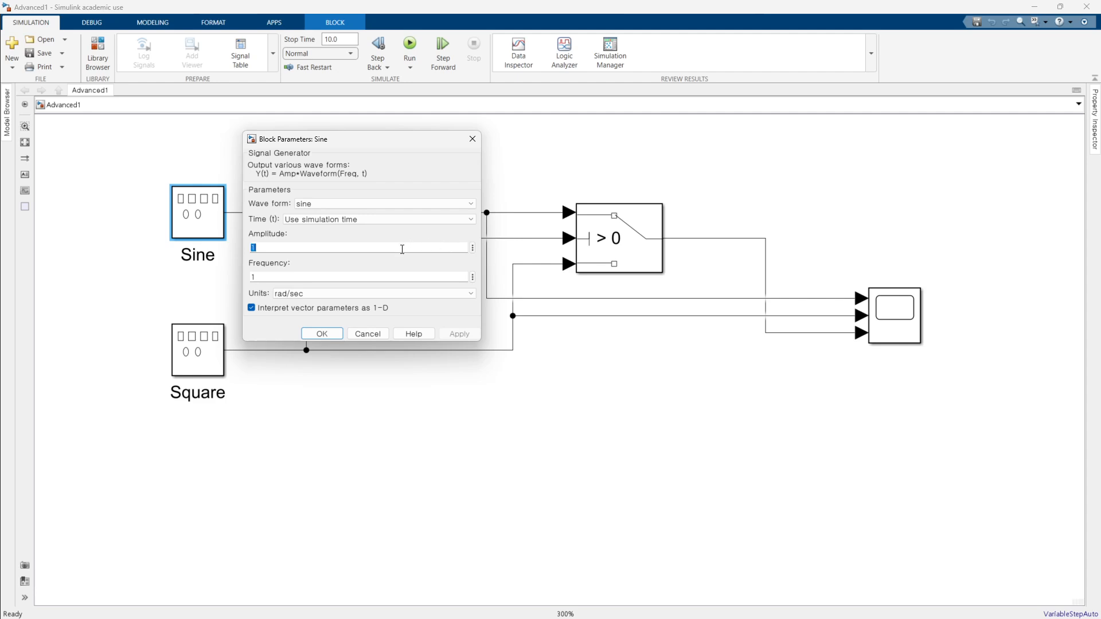
pyautogui.click(473, 248)
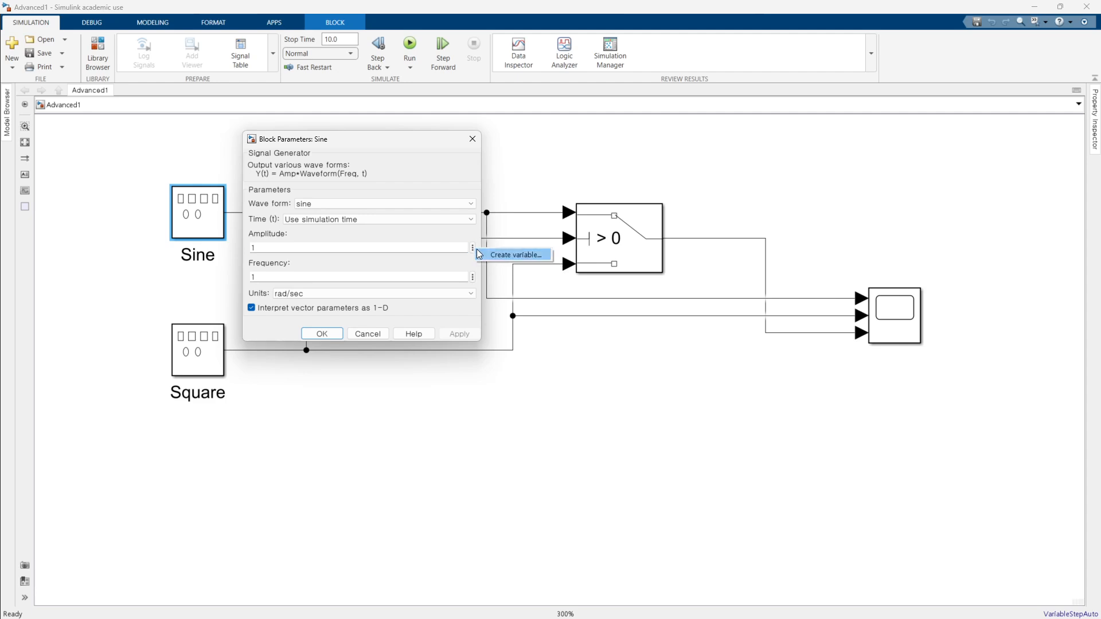
pyautogui.click(489, 256)
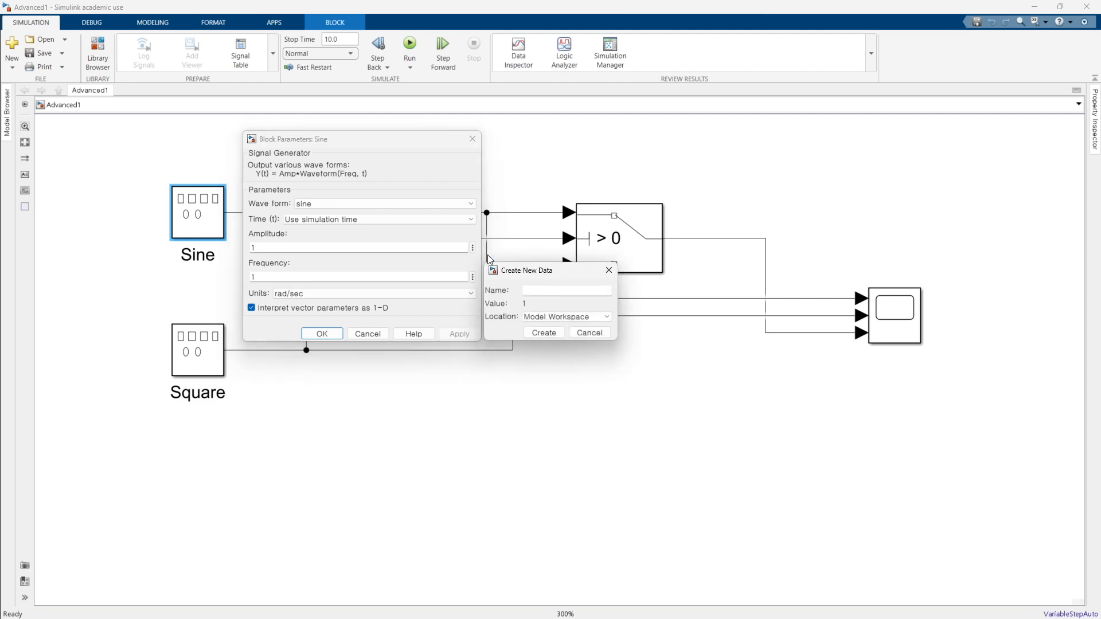
pyautogui.moveTo(538, 272); pyautogui.dragTo(526, 194)
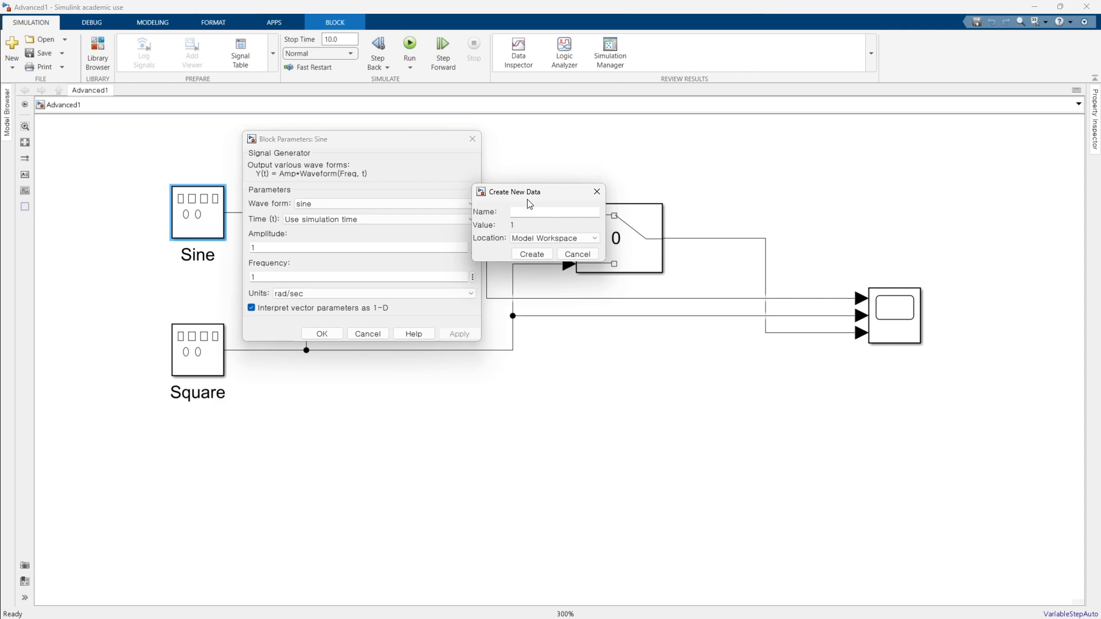
pyautogui.write('Sine_Mag')
pyautogui.click(539, 239)
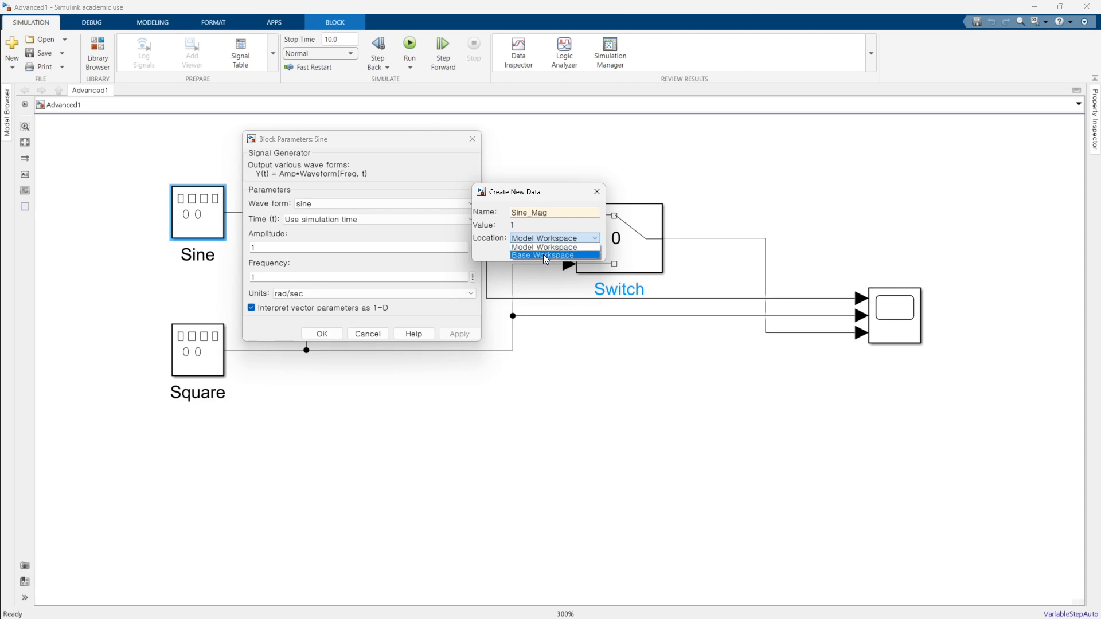
pyautogui.click(545, 256)
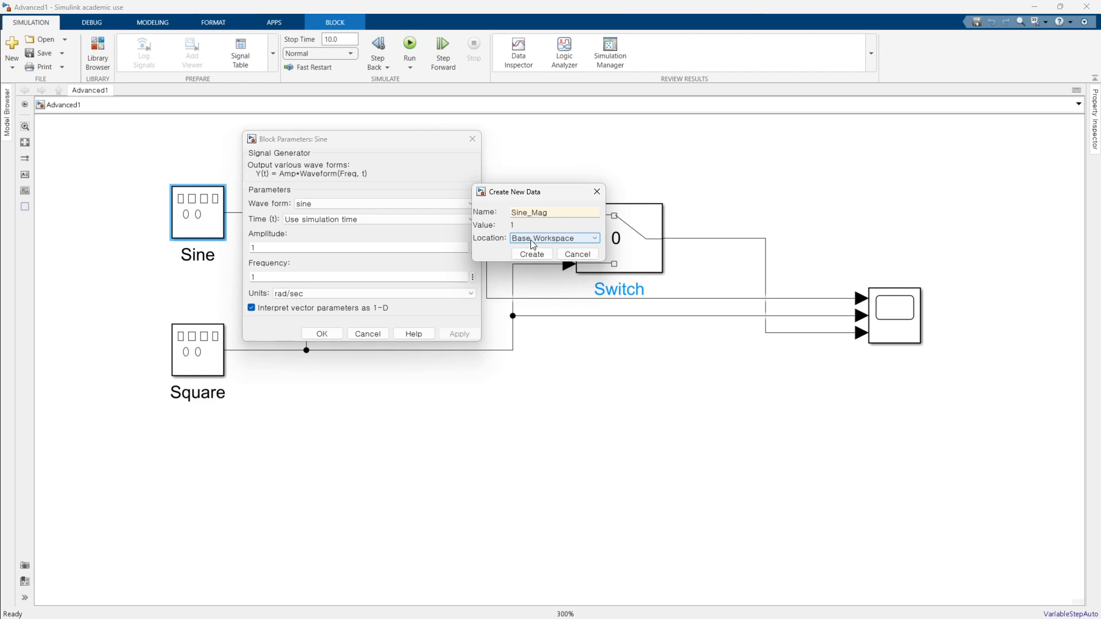
pyautogui.click(531, 254)
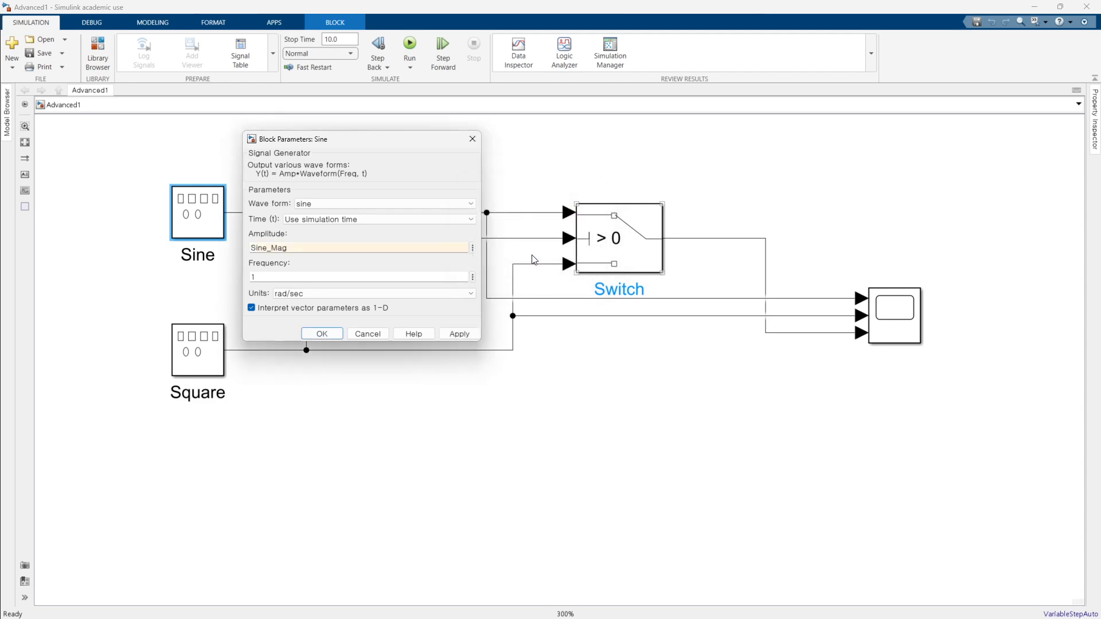
pyautogui.doubleClick(378, 250)
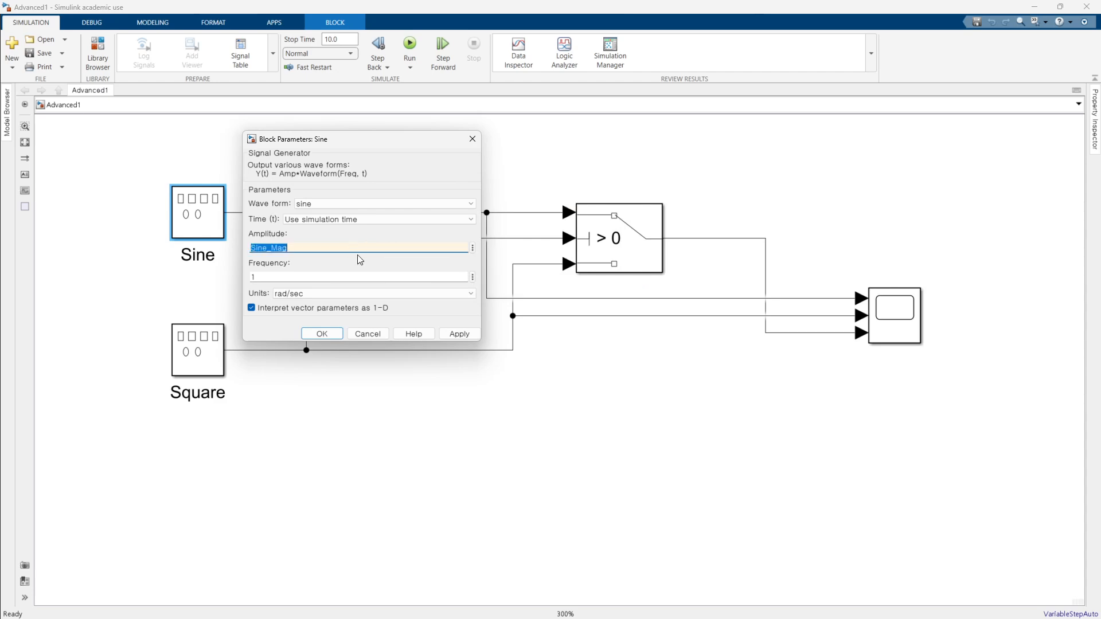
pyautogui.click(322, 334)
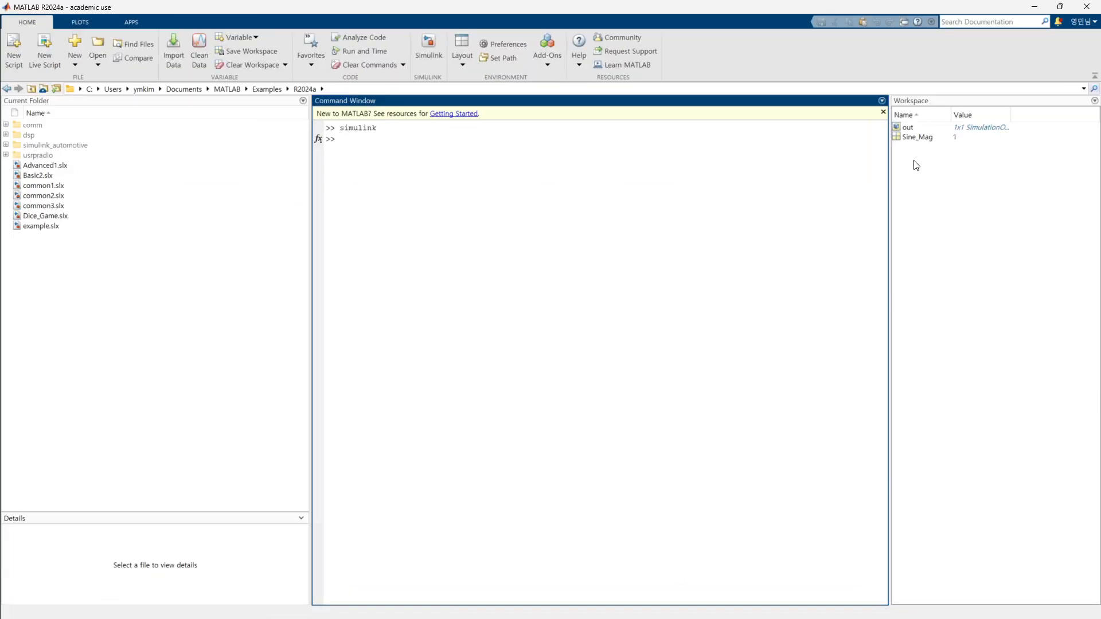
# In the MATLAB command window, define the workspace variable Square_Mag = 1
pyautogui.click(916, 147)
pyautogui.click(917, 138)
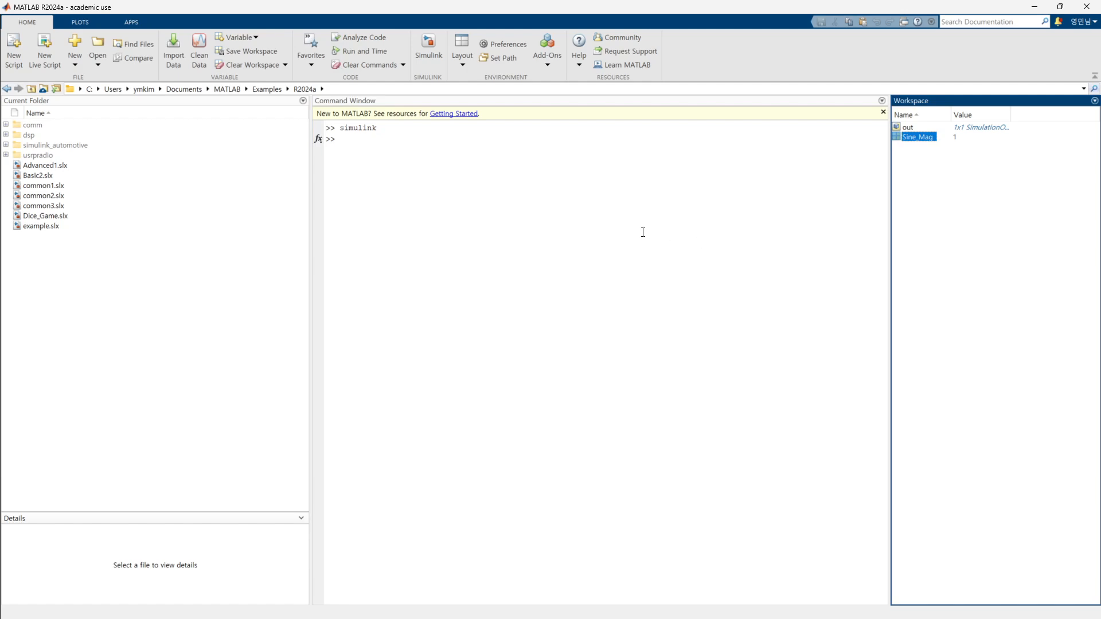
pyautogui.click(542, 173)
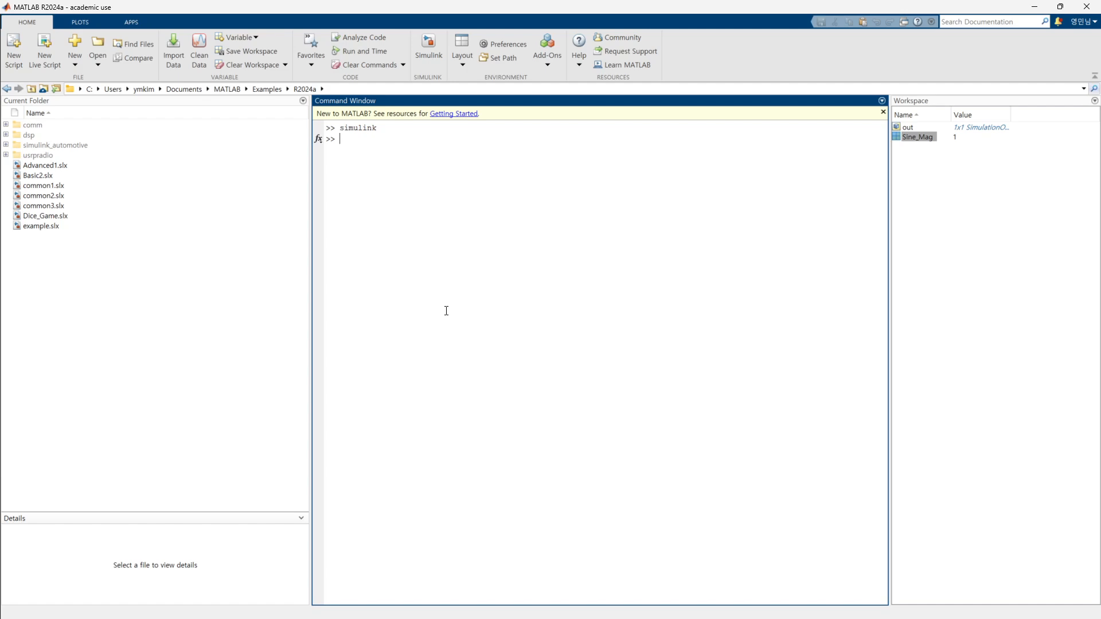
pyautogui.write('Square_Mag = 1')
pyautogui.press('Return')
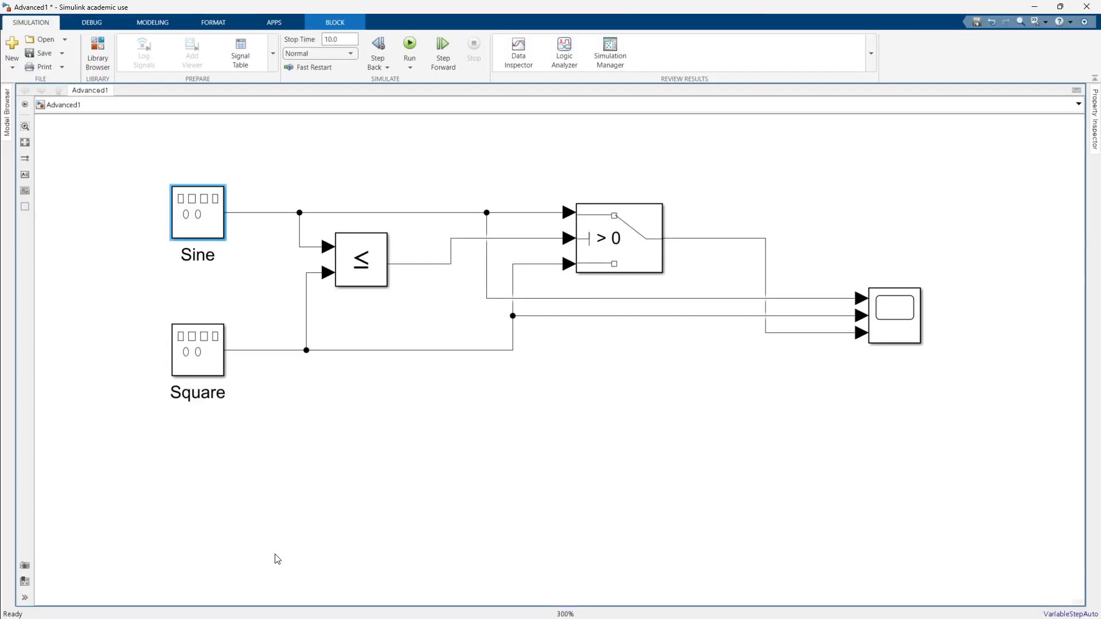
# In the Simulink model, set the Square block's amplitude to the workspace variable Square_Mag and confirm the parameters
pyautogui.click(234, 369)
pyautogui.doubleClick(220, 360)
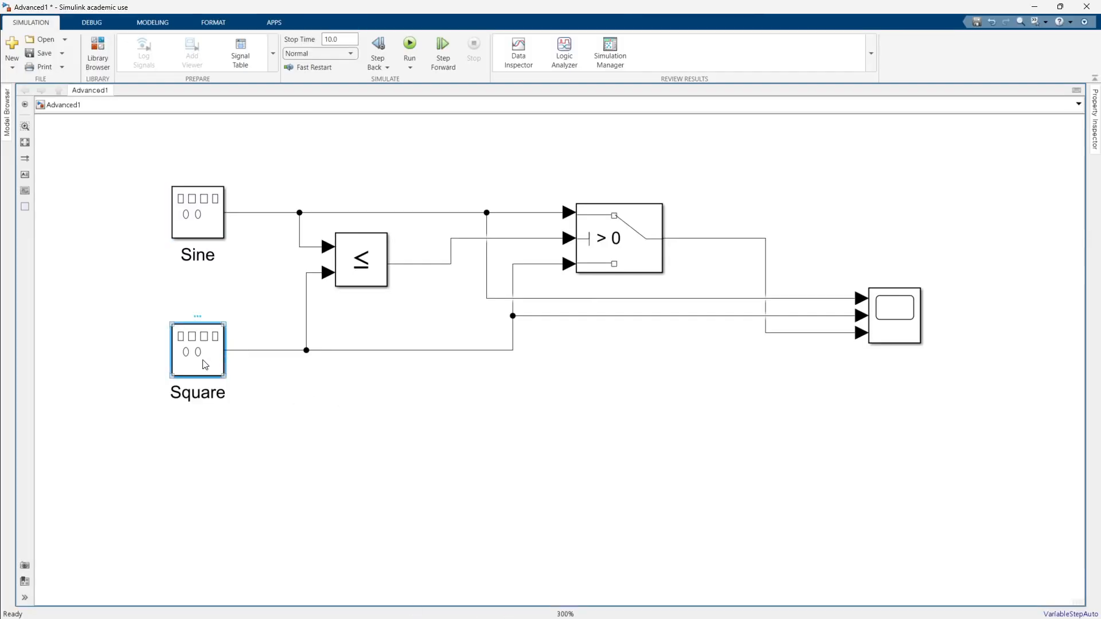
pyautogui.doubleClick(344, 359)
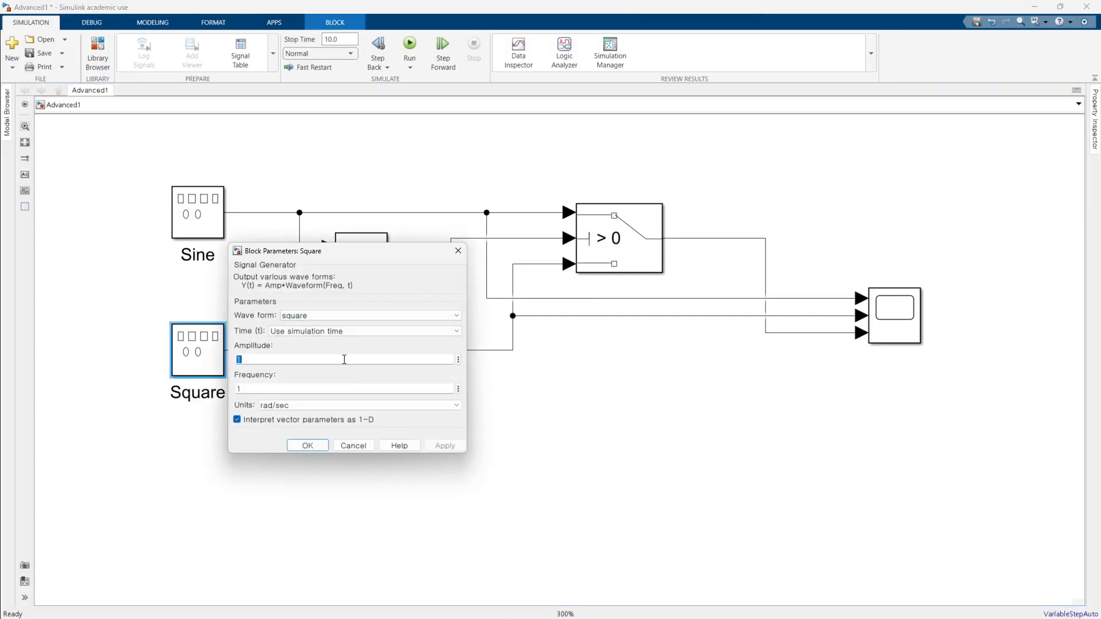
pyautogui.write('Squar')
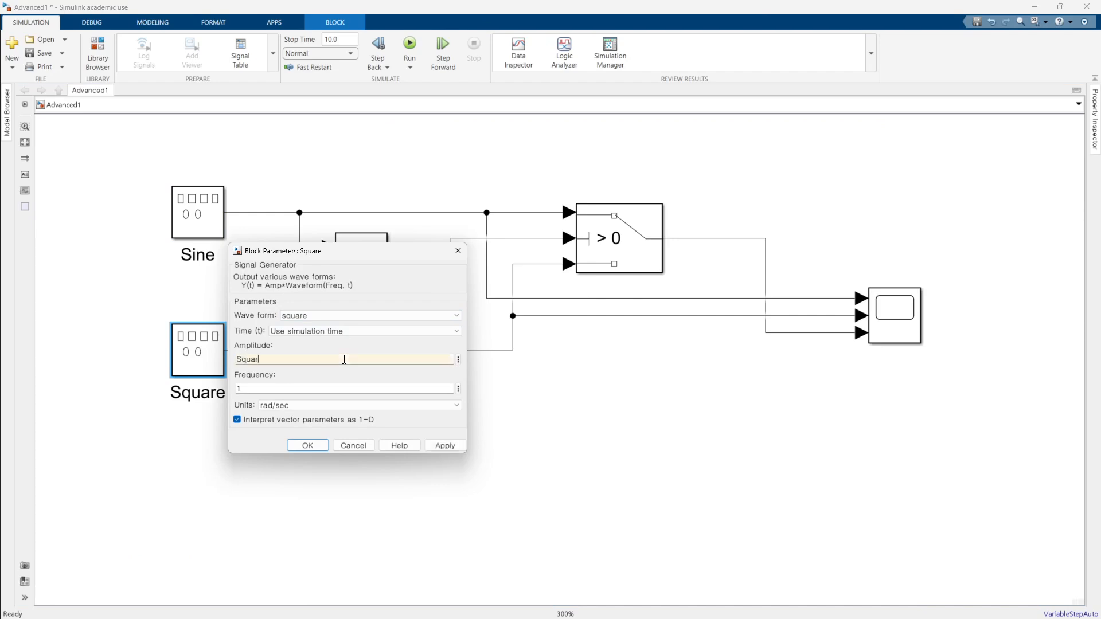
pyautogui.write('e_Mag')
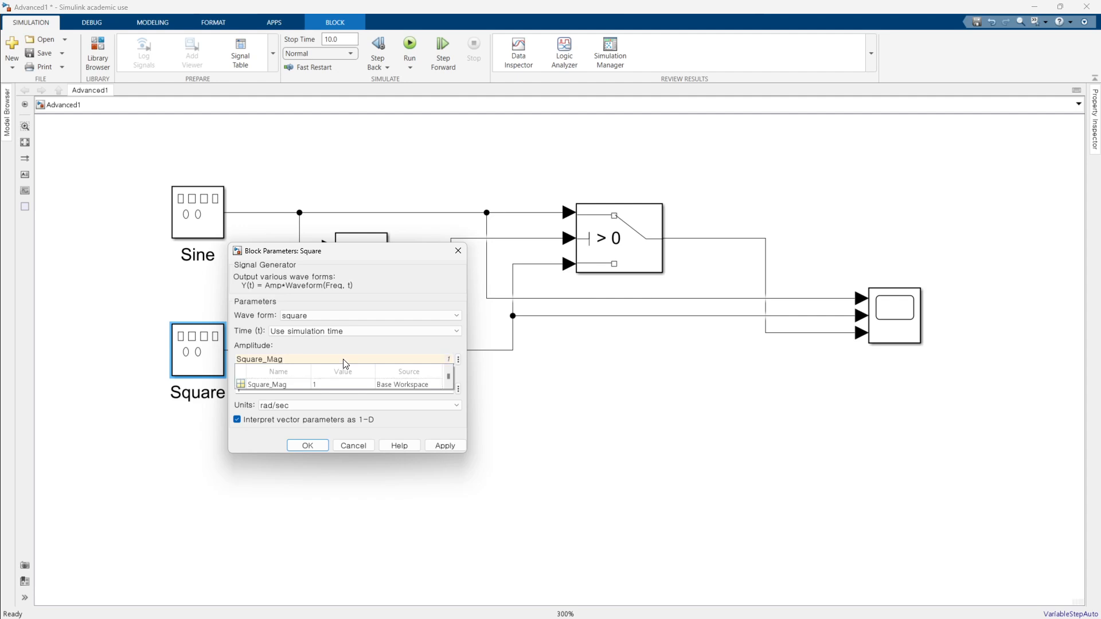
pyautogui.click(341, 383)
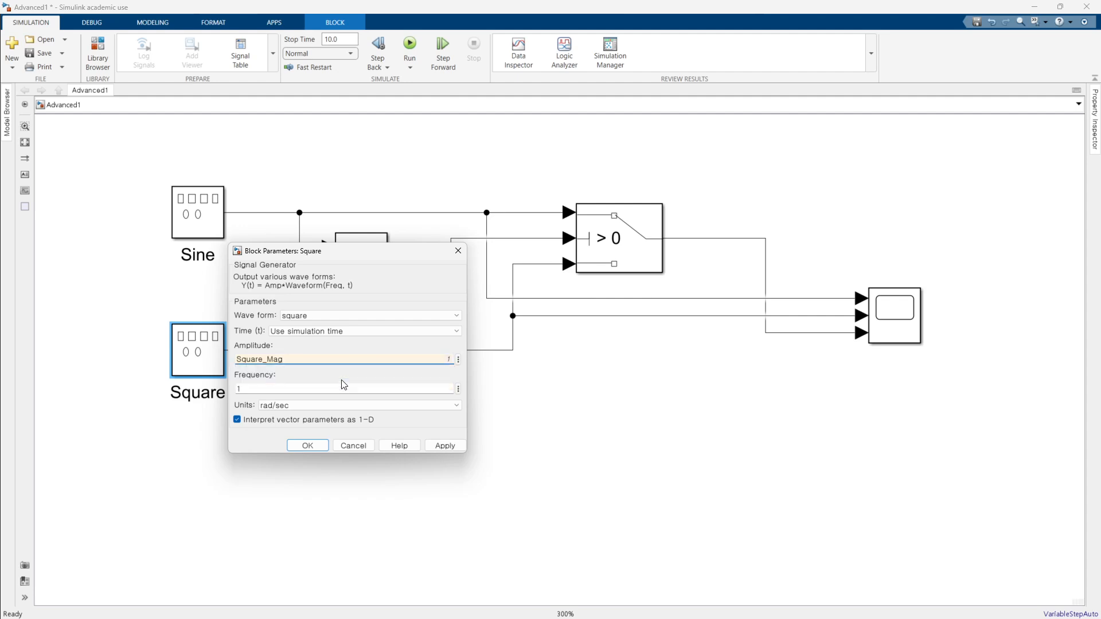
pyautogui.click(445, 446)
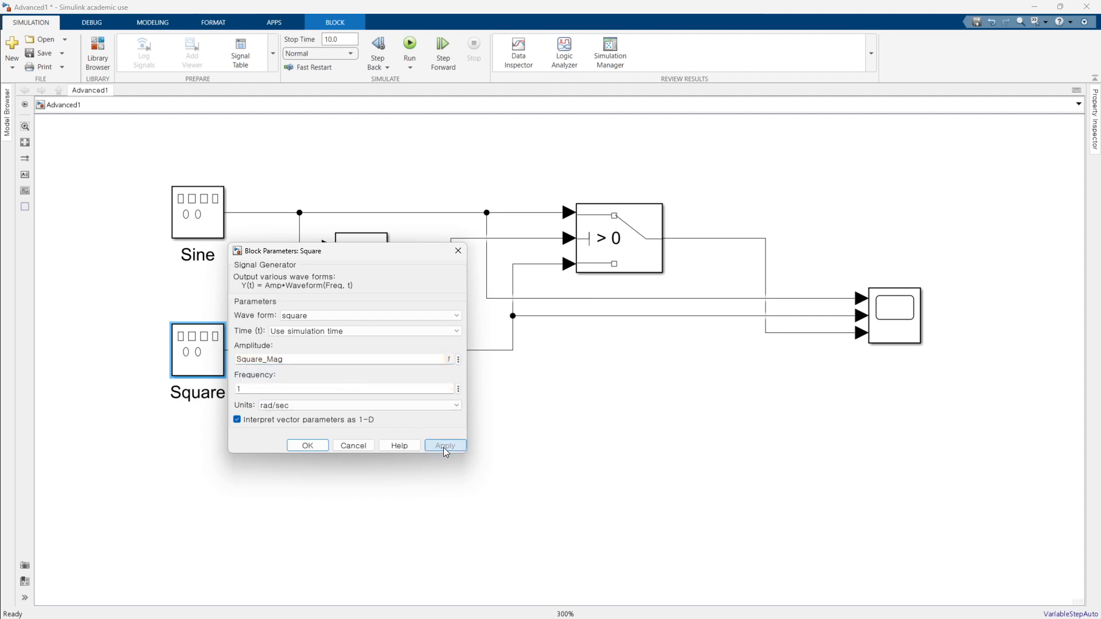
pyautogui.click(310, 445)
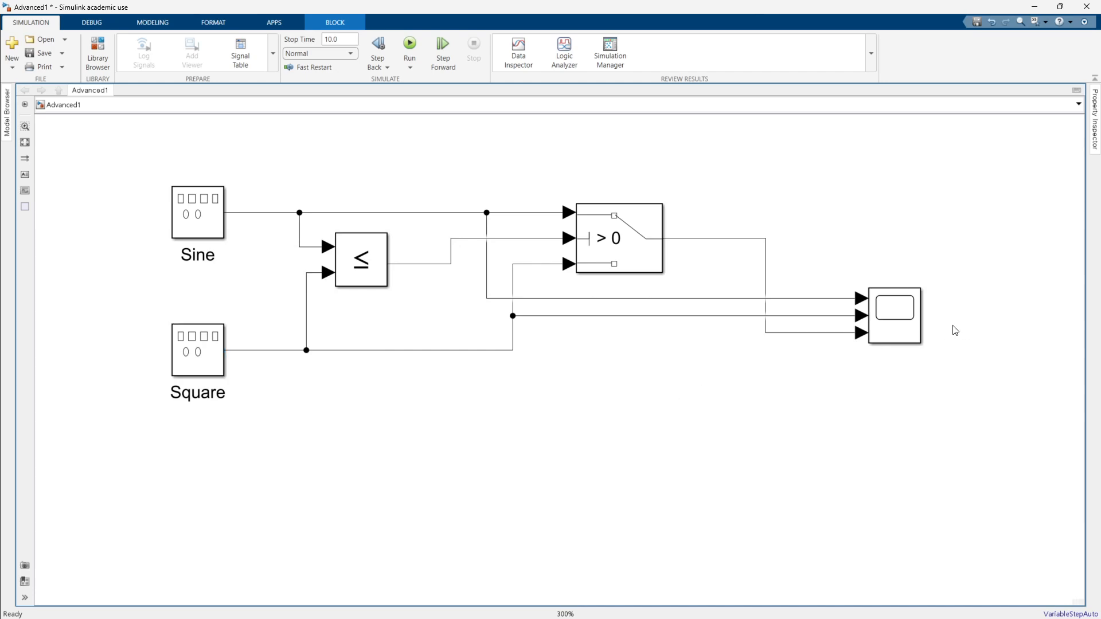
# Open the Scope block and run the simulation to plot the three signals
pyautogui.click(907, 331)
pyautogui.doubleClick(919, 331)
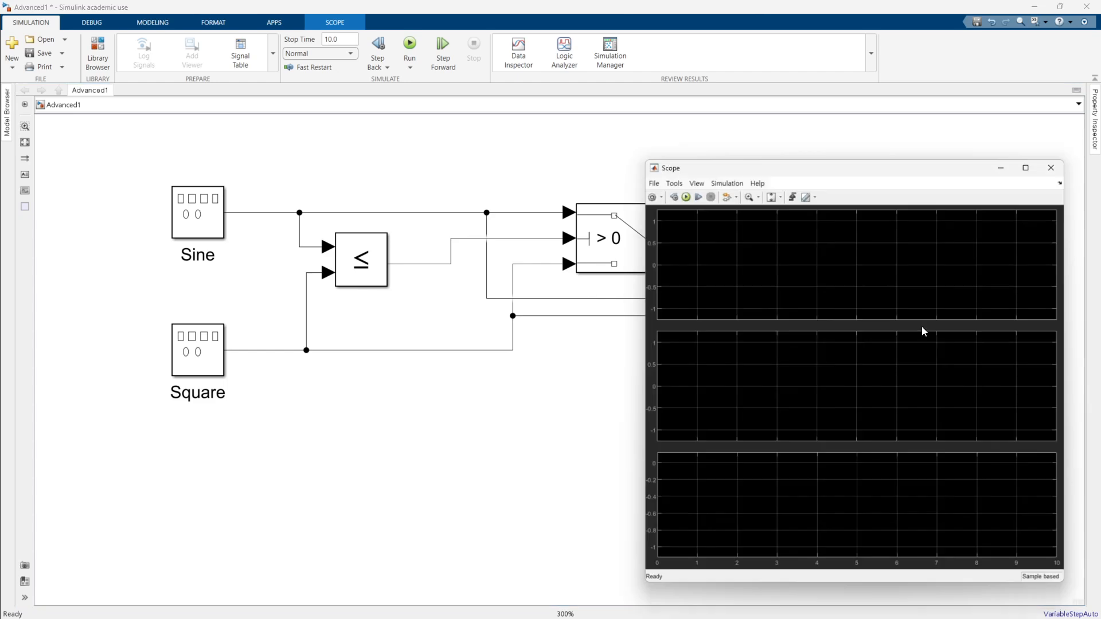
pyautogui.click(680, 191)
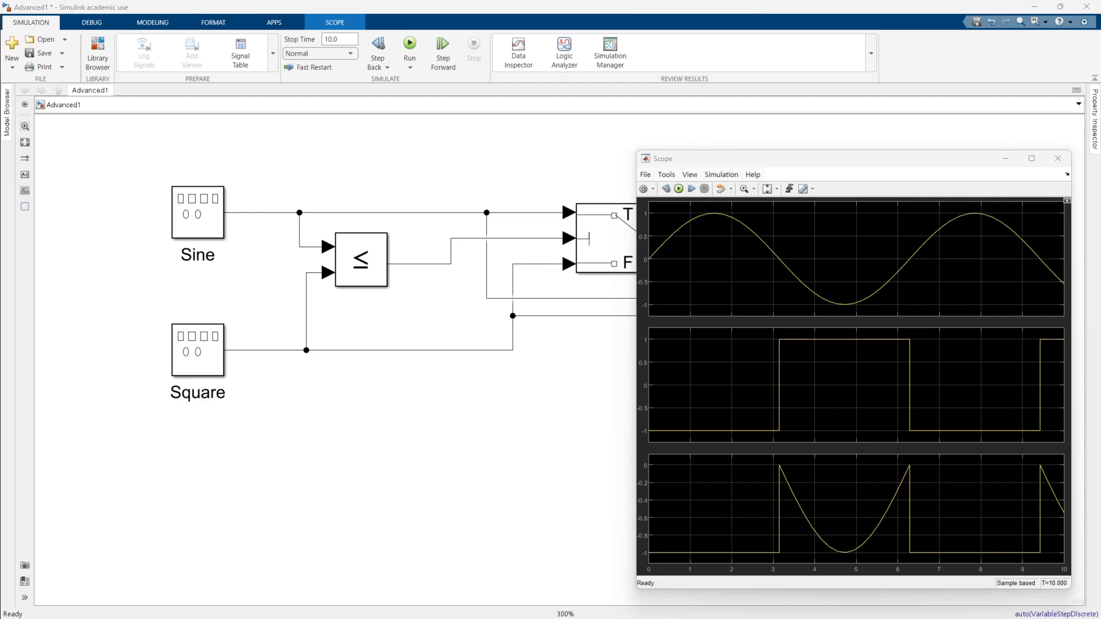
# In the MATLAB command window, change the workspace variable Square_Mag to 2
pyautogui.click(120, 575)
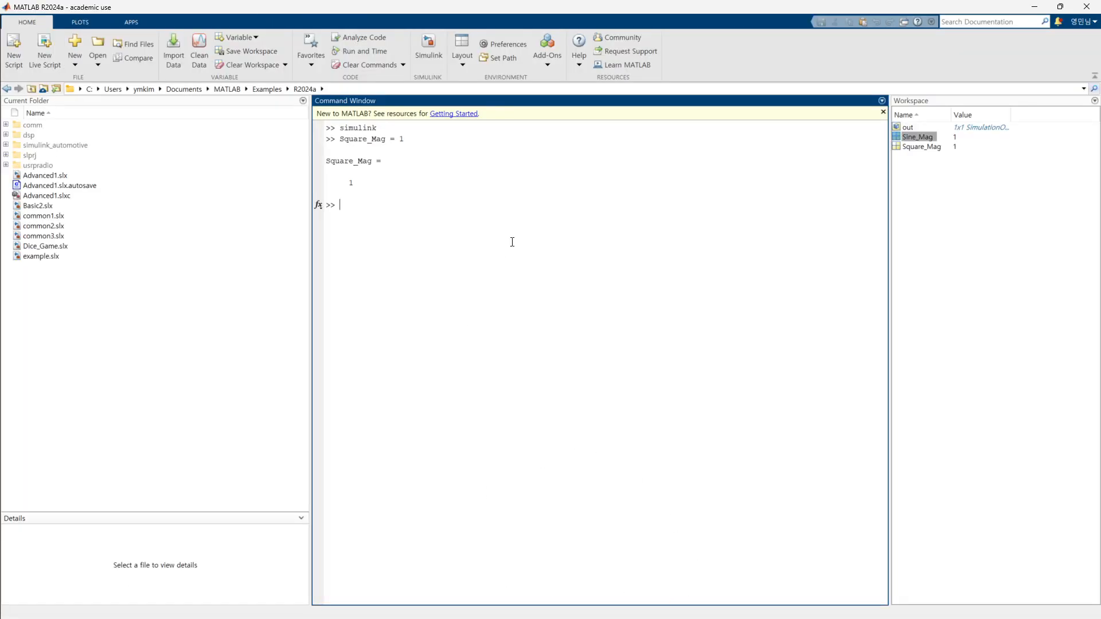
pyautogui.press('Up')
pyautogui.press('Return')
pyautogui.press('Up')
pyautogui.press('BackSpace')
pyautogui.press('Return')
# Return to the Simulink scope and rerun the simulation with the changed square-wave amplitude
pyautogui.hotkey('alt', 'Tab')
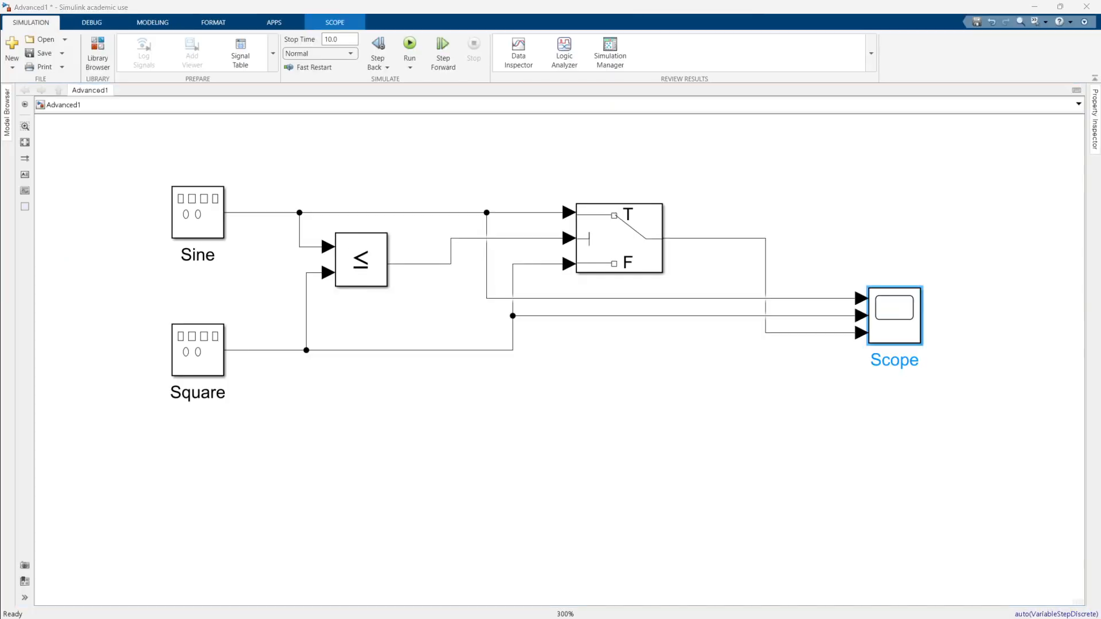
pyautogui.hotkey('alt', 'Tab')
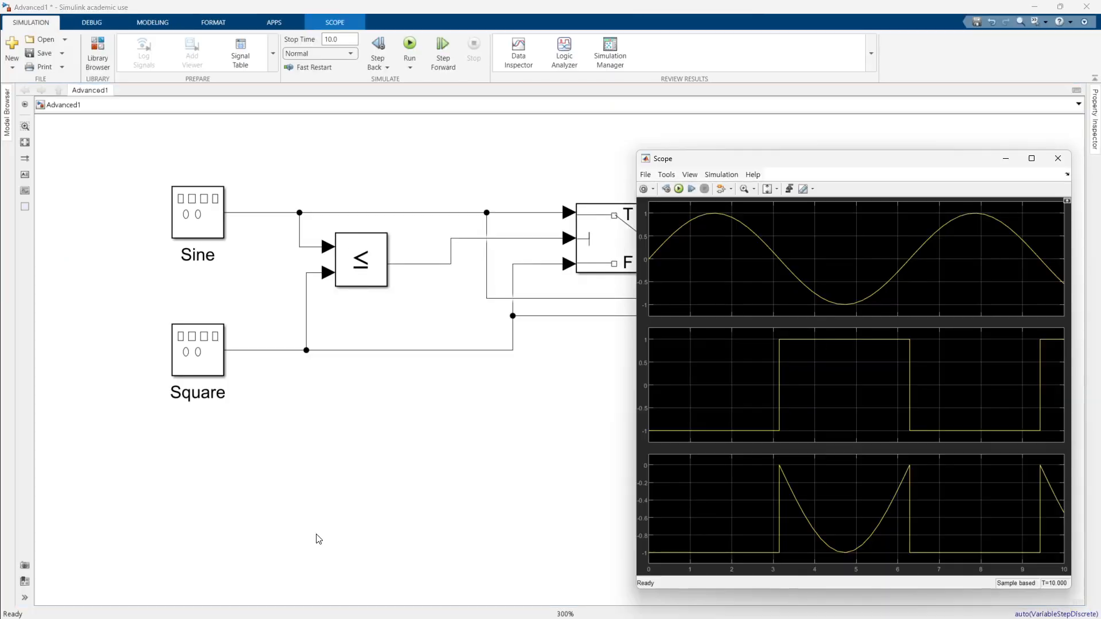
pyautogui.click(678, 190)
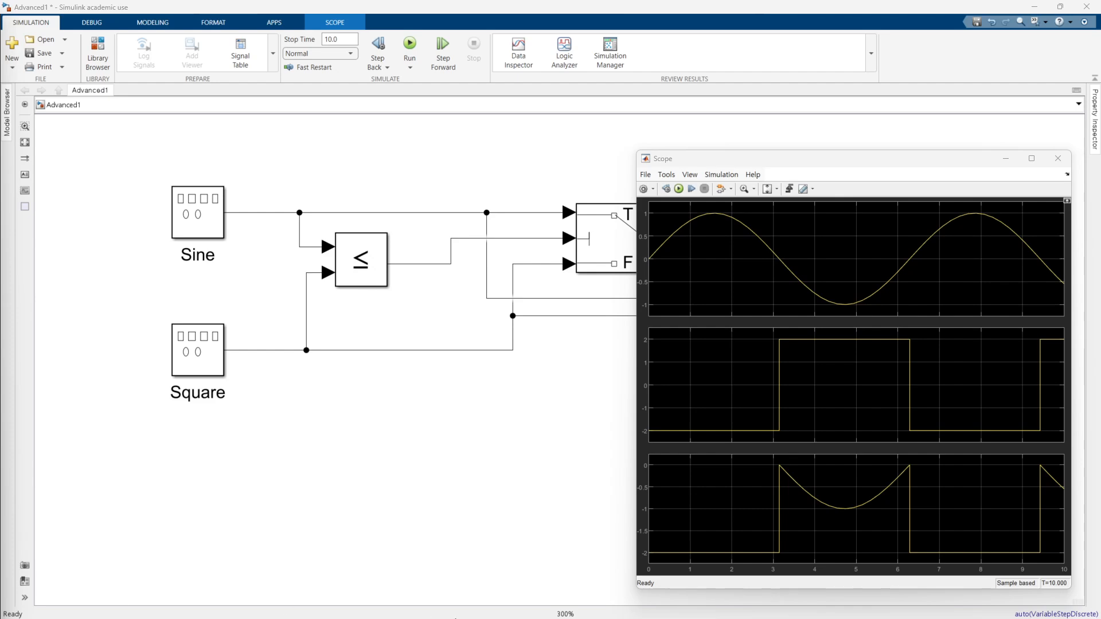
# Delete the Relational Operator block together with its connected signal lines
pyautogui.click(355, 471)
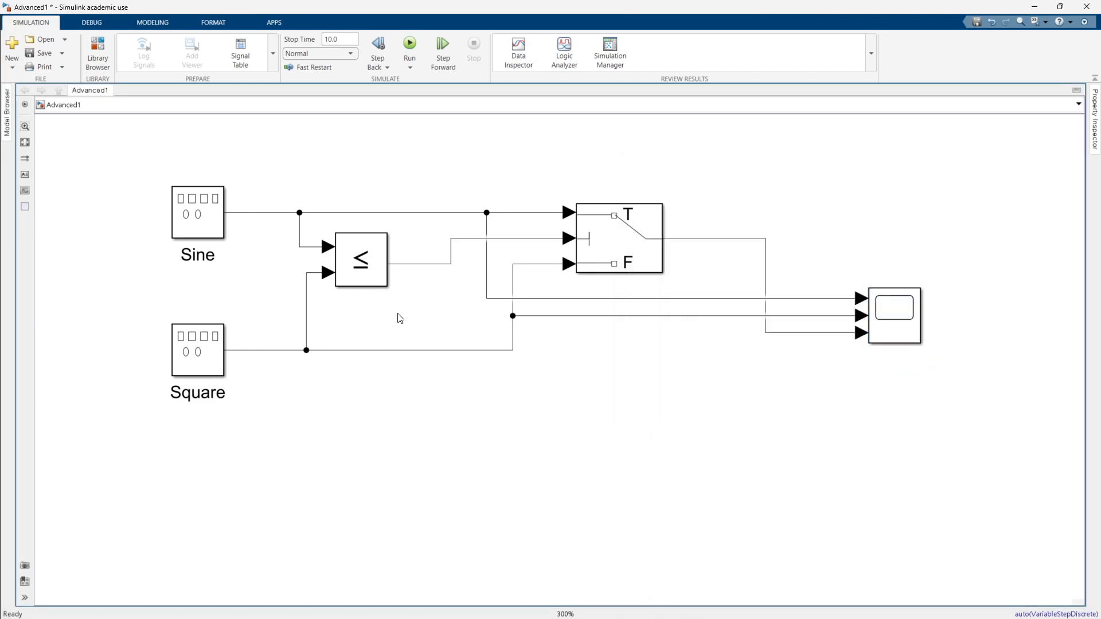
pyautogui.moveTo(435, 305); pyautogui.dragTo(301, 237)
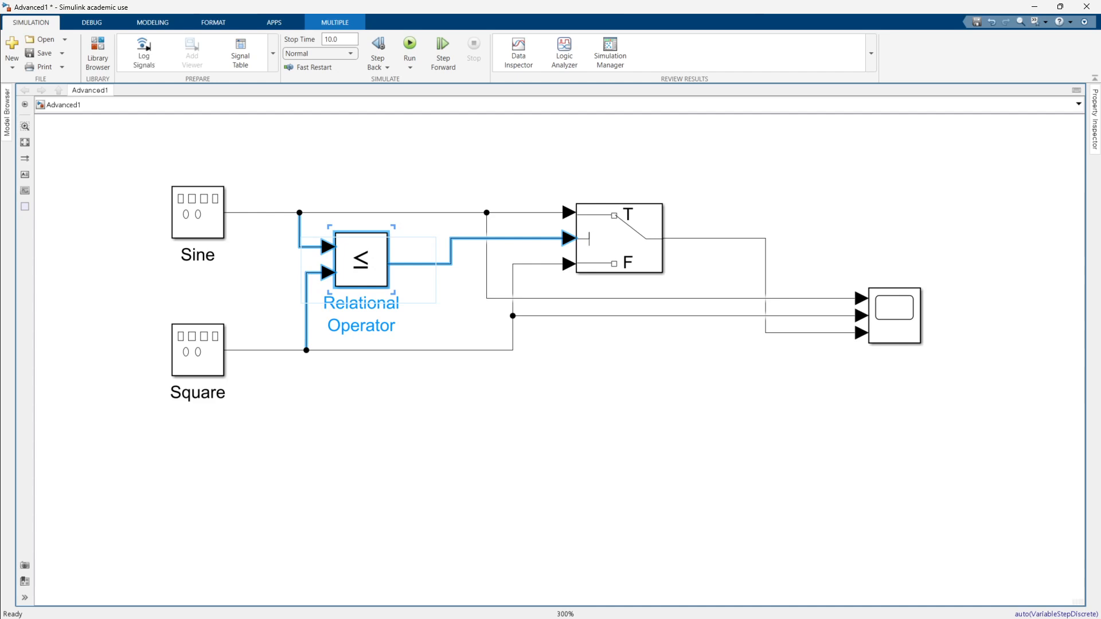
pyautogui.press('Delete')
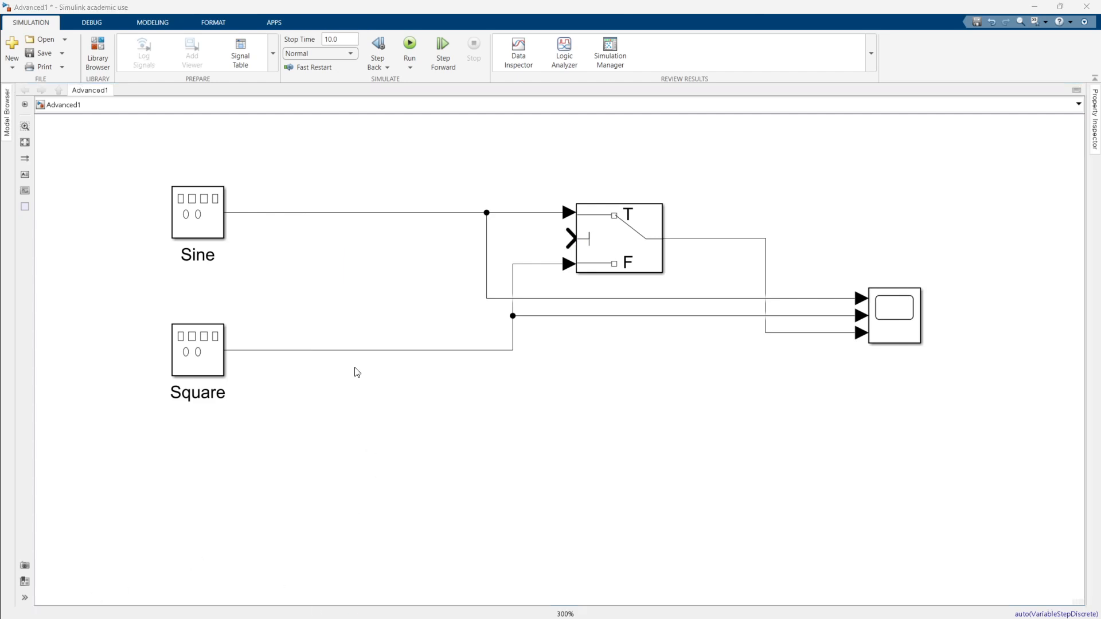
pyautogui.click(325, 290)
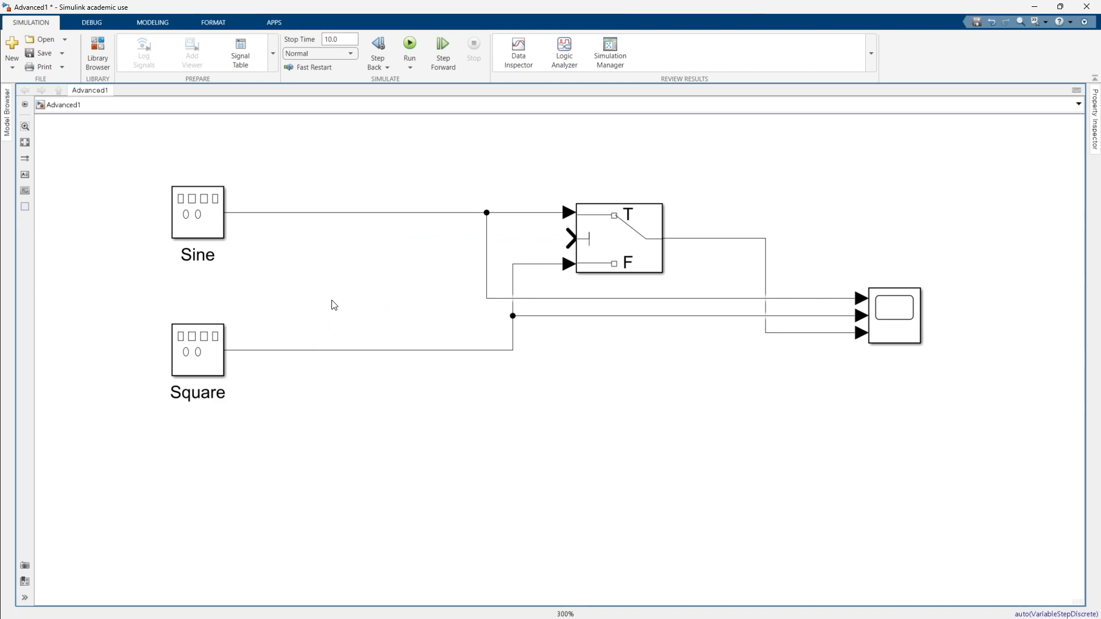
# Add a Constant block between the Sine and Square blocks and connect it to the switch's middle control input
pyautogui.doubleClick(383, 444)
pyautogui.write('const')
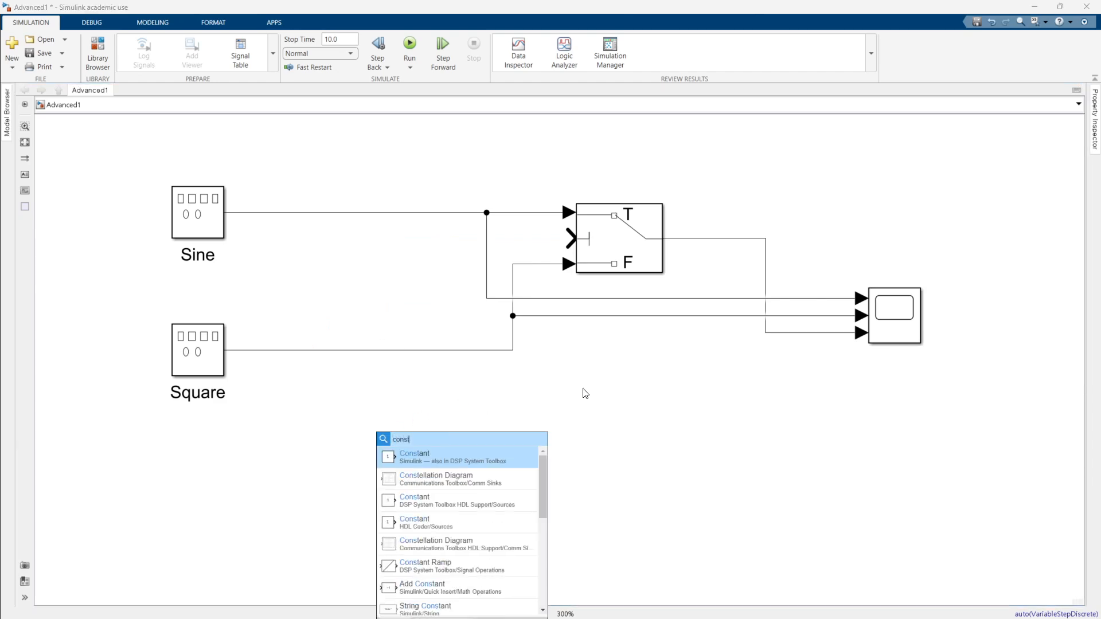
pyautogui.press('Return')
pyautogui.moveTo(382, 450); pyautogui.dragTo(571, 241)
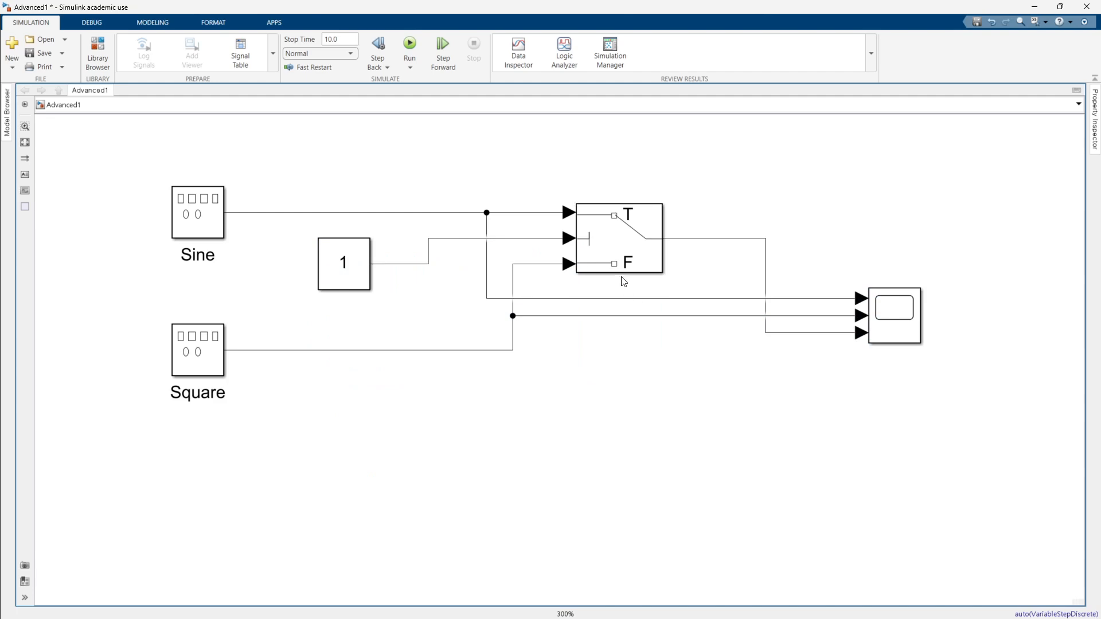
pyautogui.click(604, 250)
# Rename the Constant block that feeds the switch's control input as Toggle
pyautogui.click(368, 272)
pyautogui.doubleClick(345, 303)
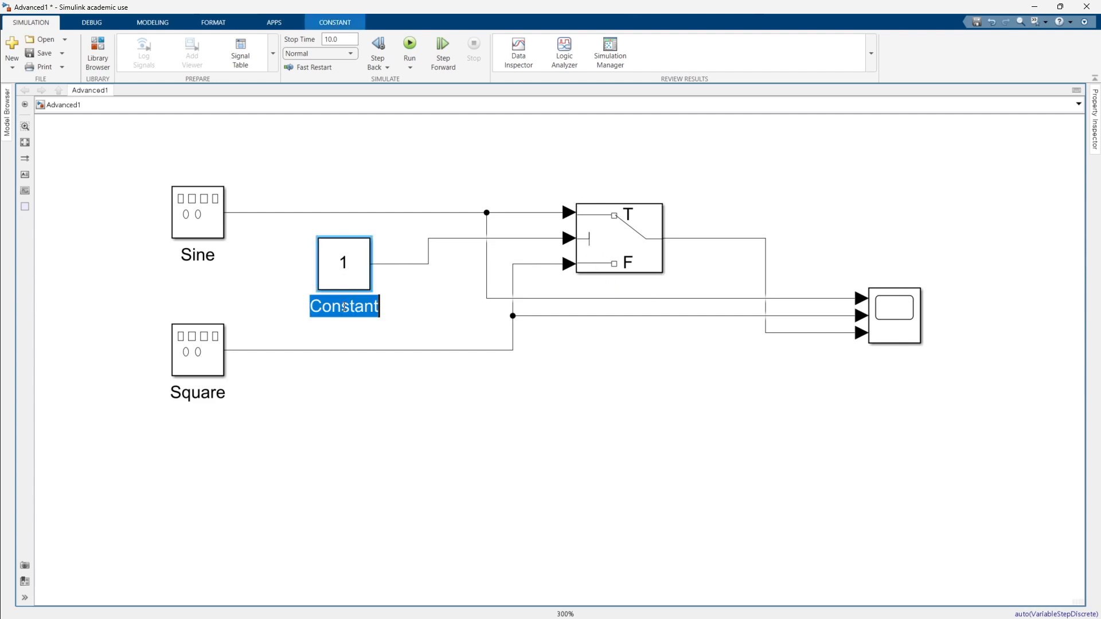
pyautogui.write('Togg')
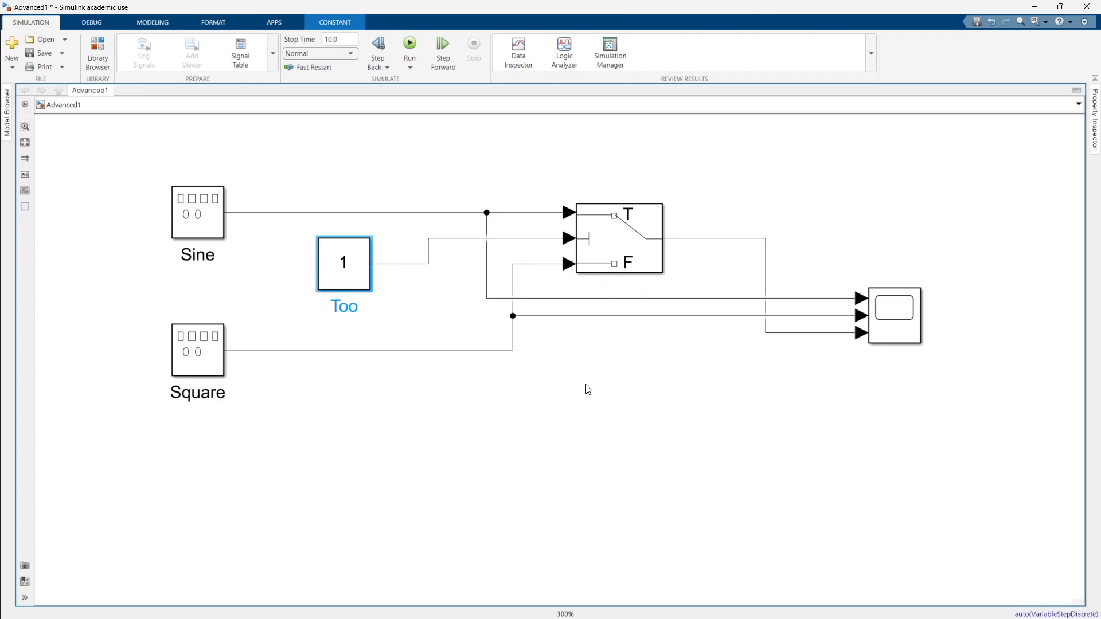
pyautogui.write('le')
pyautogui.click(442, 433)
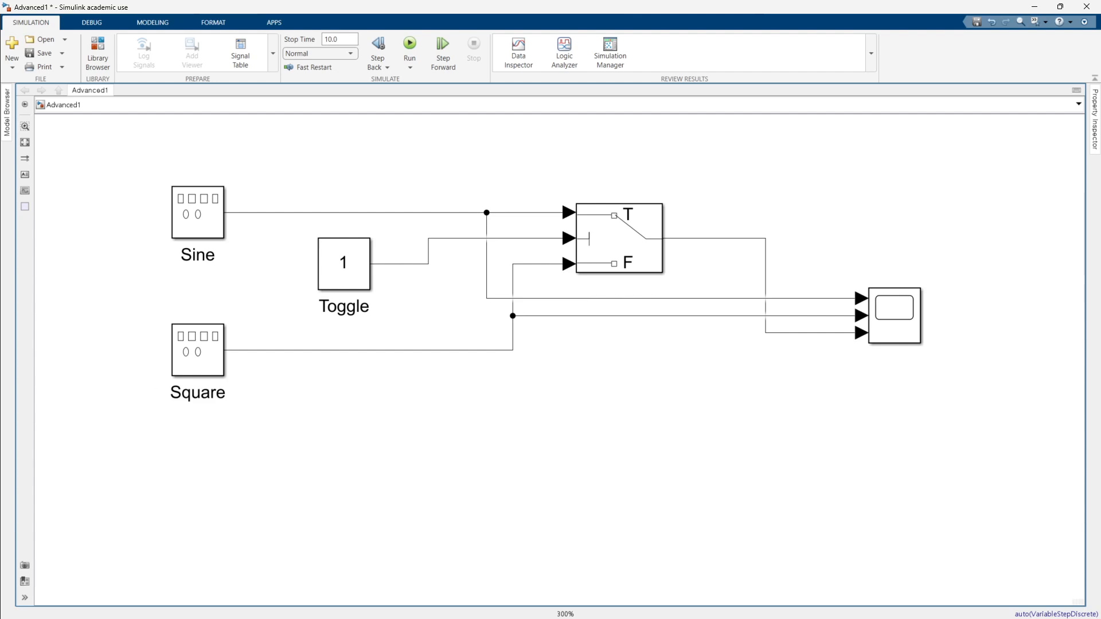
# Add a standard Dashboard Toggle Switch block, place it below the Toggle constant and shrink it to a smaller size
pyautogui.doubleClick(401, 417)
pyautogui.write('togl')
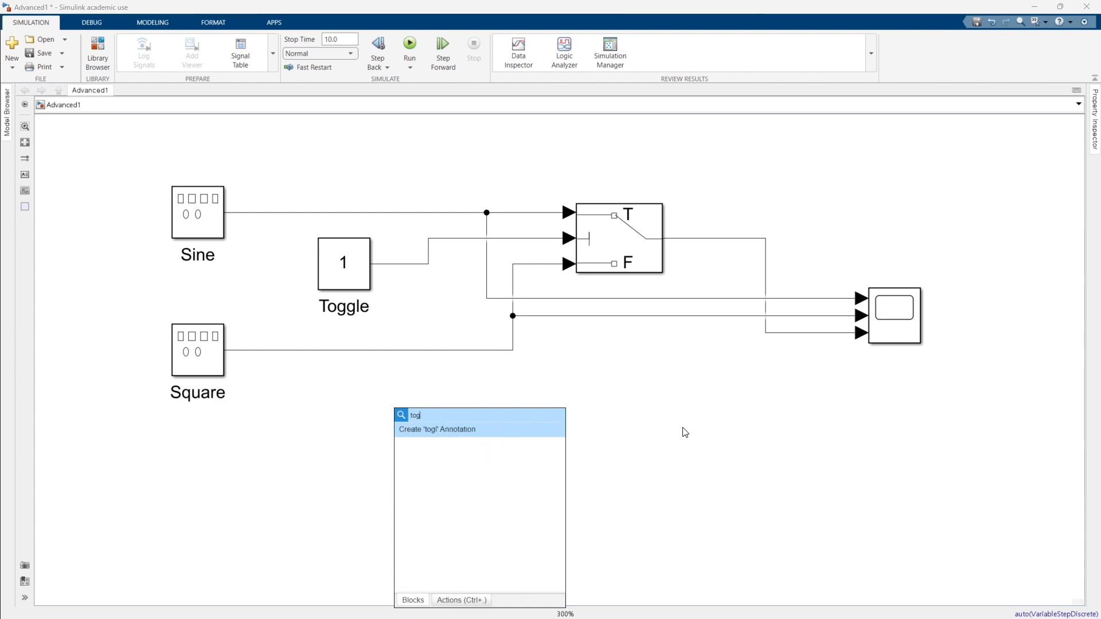
pyautogui.press('BackSpace')
pyautogui.write('g')
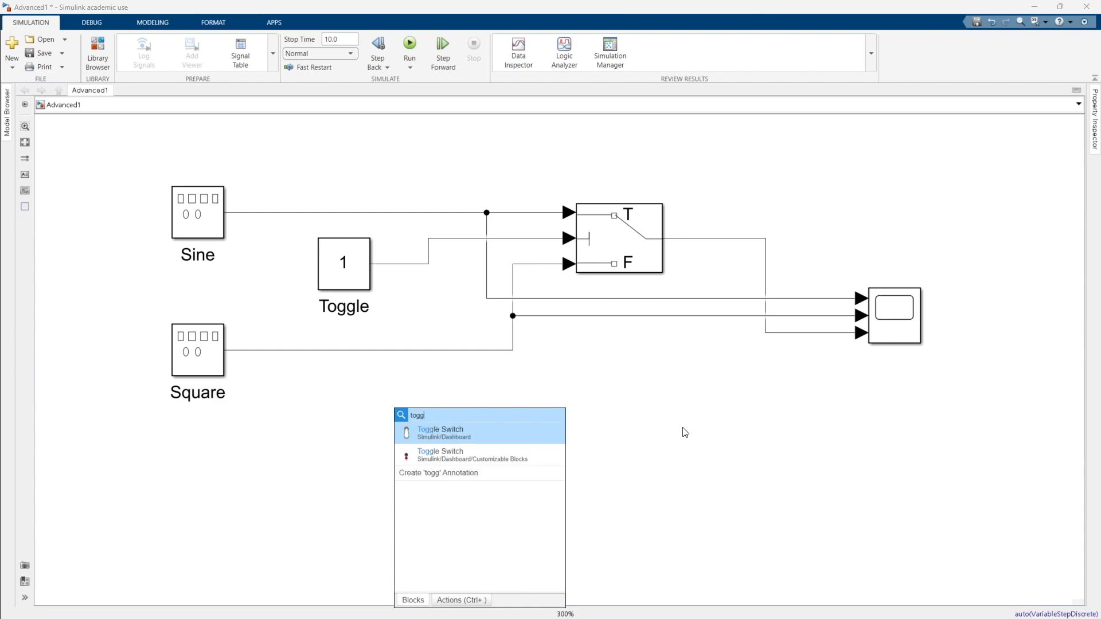
pyautogui.press('Return')
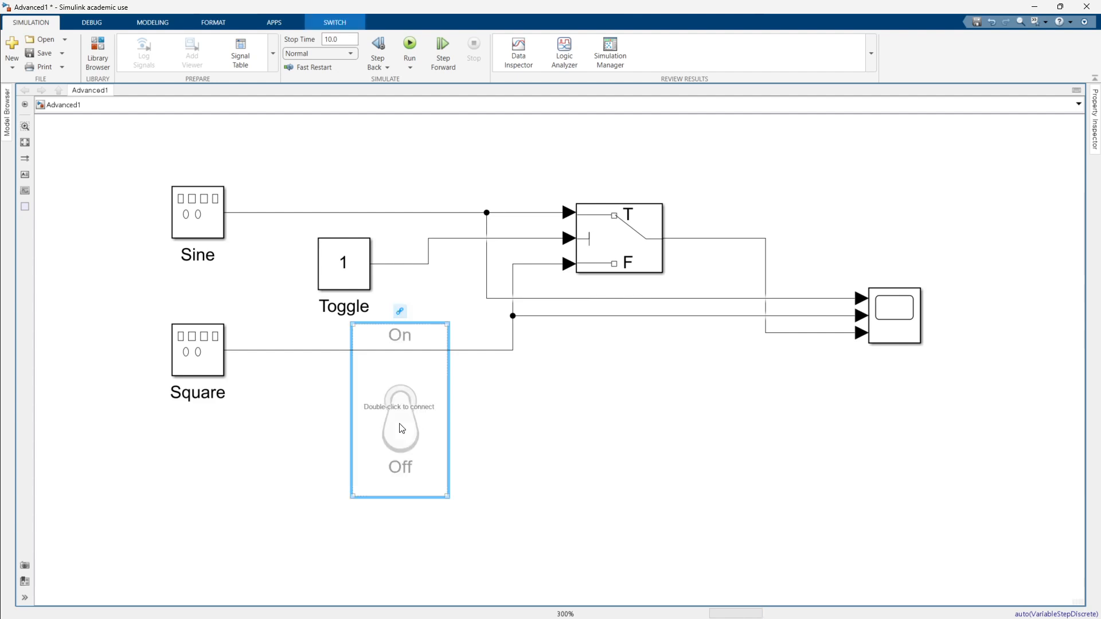
pyautogui.moveTo(401, 429); pyautogui.dragTo(386, 497)
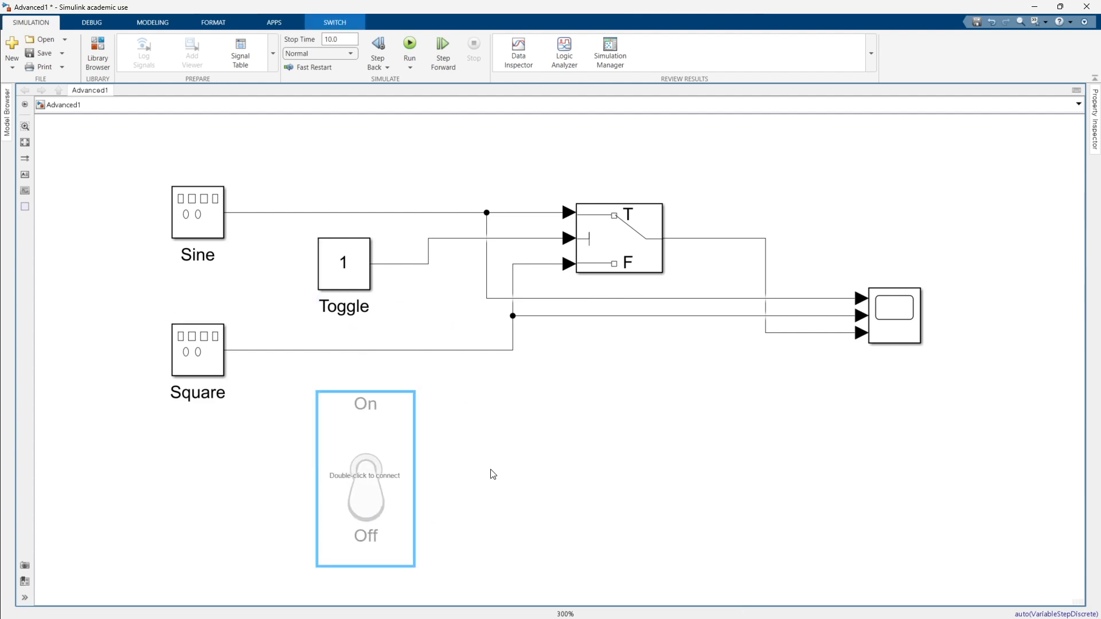
pyautogui.scroll(1, 489, 473)
pyautogui.scroll(-2, 492, 487)
pyautogui.moveTo(497, 509); pyautogui.dragTo(476, 417)
pyautogui.moveTo(403, 464); pyautogui.dragTo(384, 434)
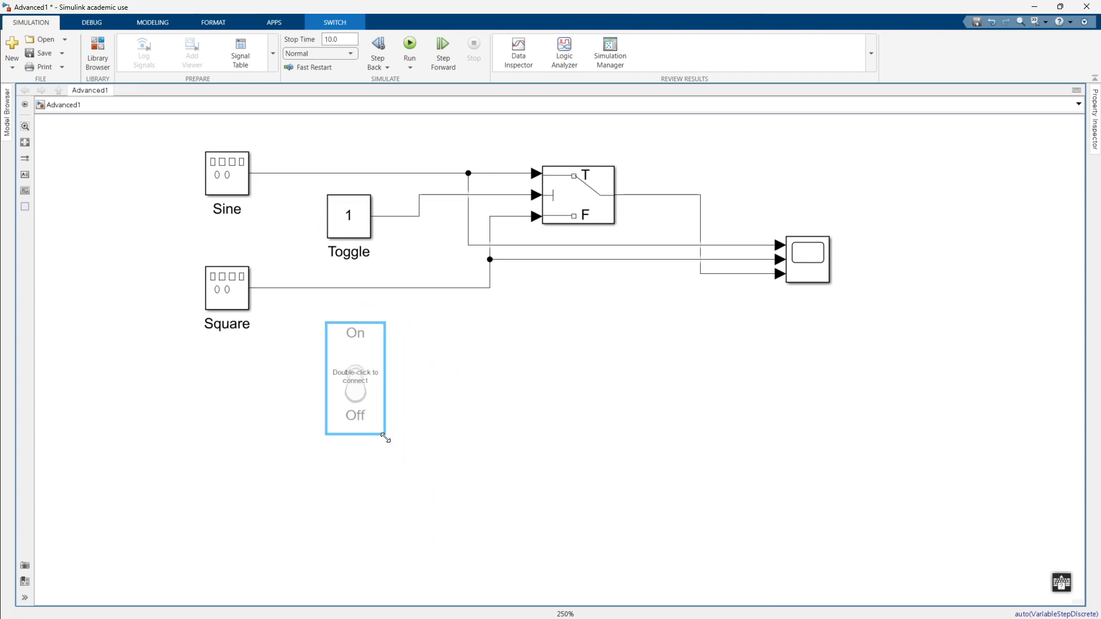
# Connect the Toggle Switch to the Toggle constant's Value parameter, keeping states On = 1 and Off = 0
pyautogui.doubleClick(356, 376)
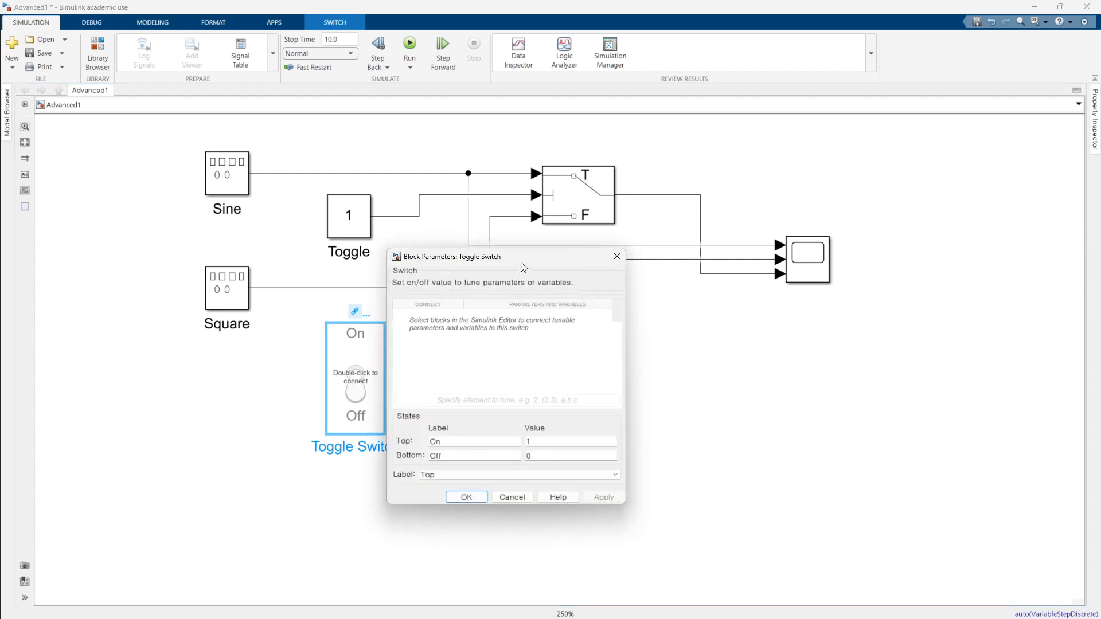
pyautogui.moveTo(508, 268); pyautogui.dragTo(571, 248)
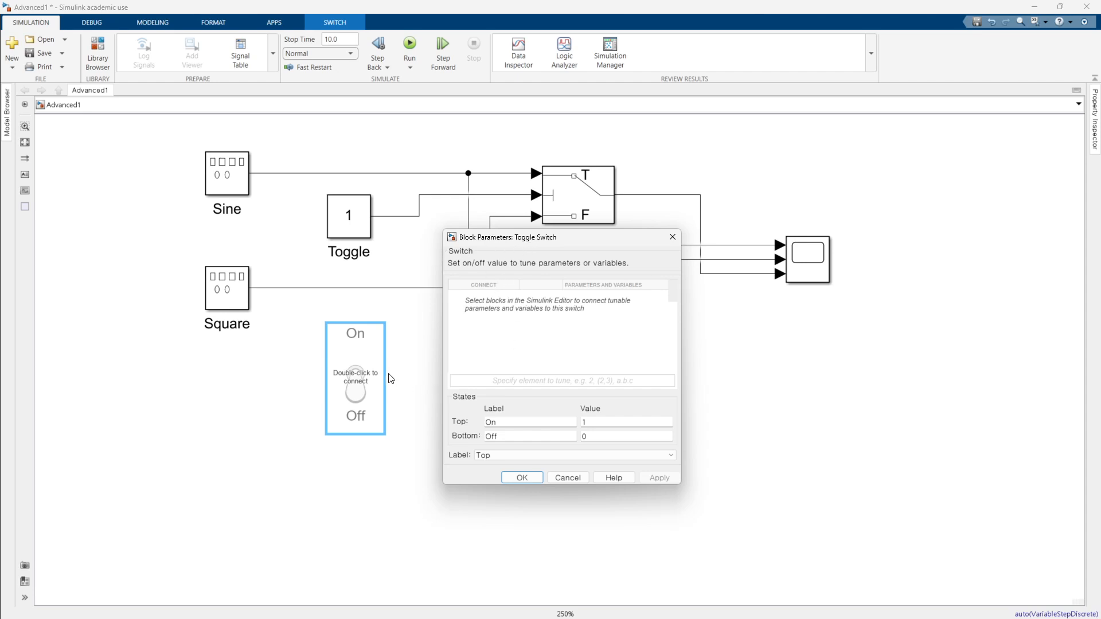
pyautogui.moveTo(352, 389)
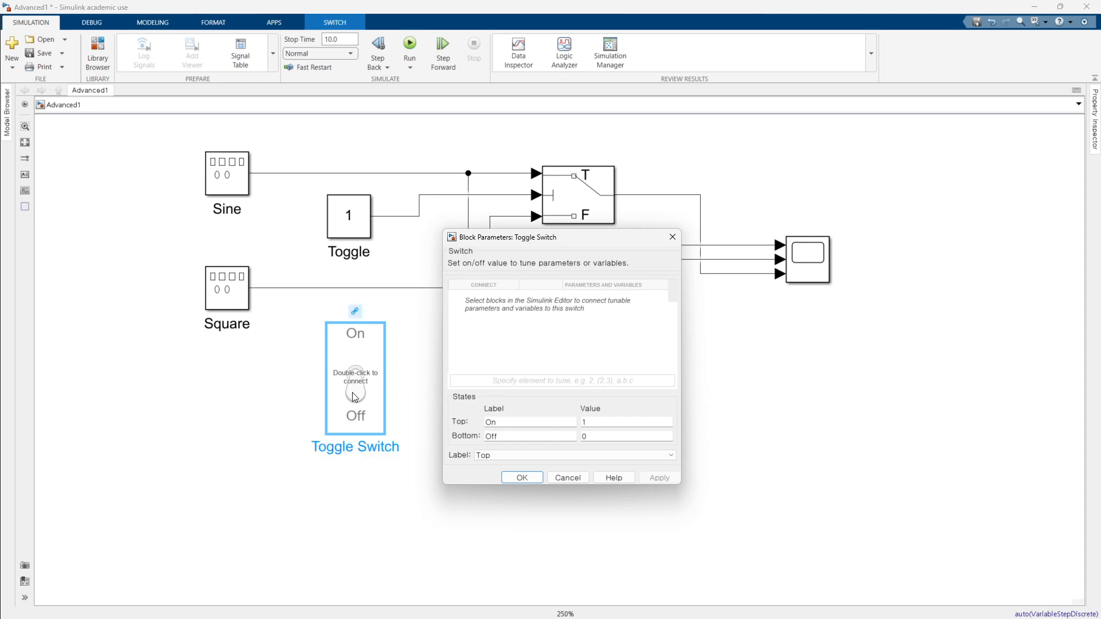
pyautogui.click(362, 232)
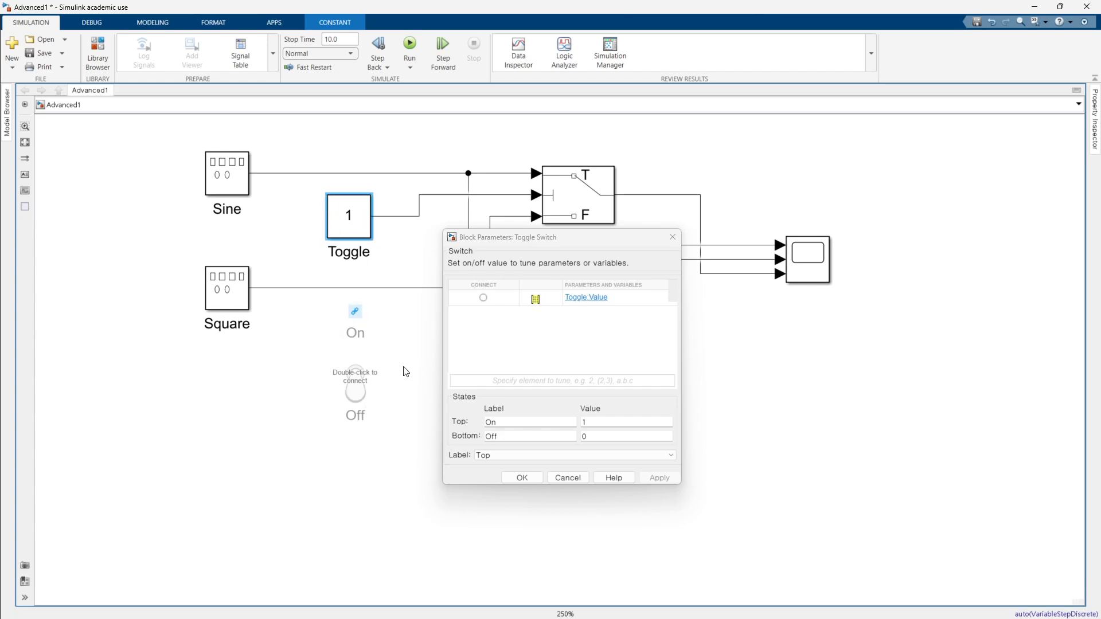
pyautogui.moveTo(347, 367)
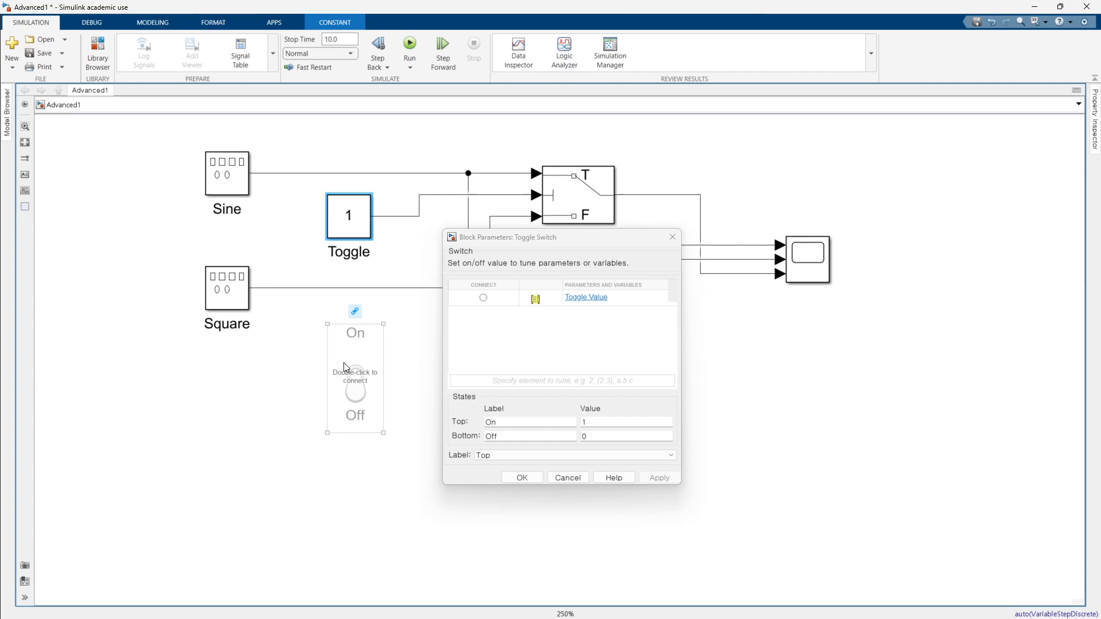
pyautogui.click(483, 298)
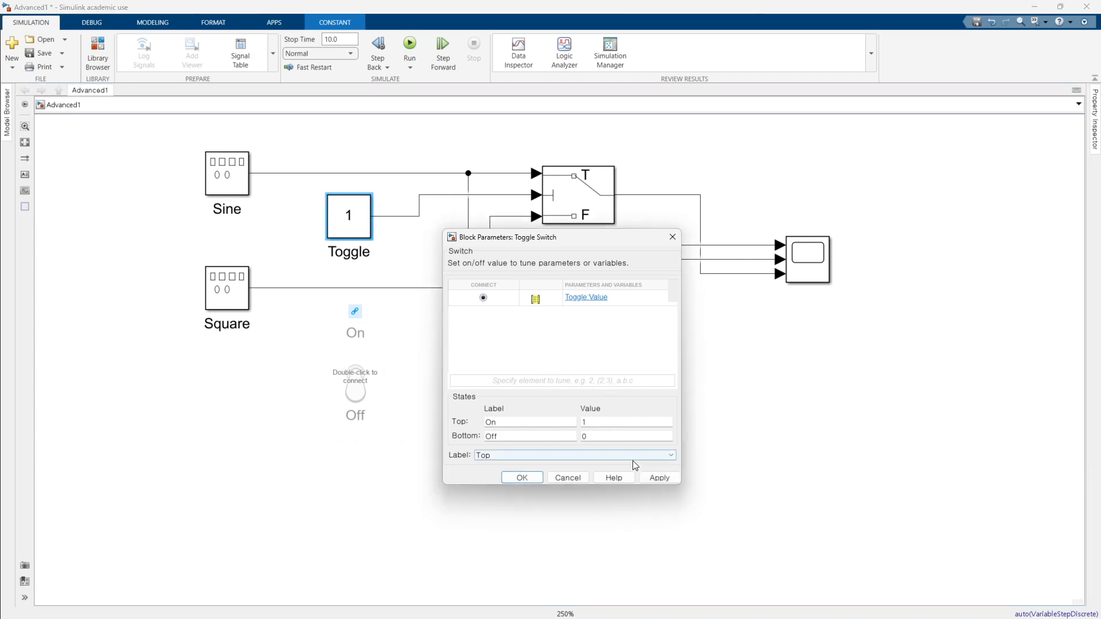
pyautogui.click(508, 477)
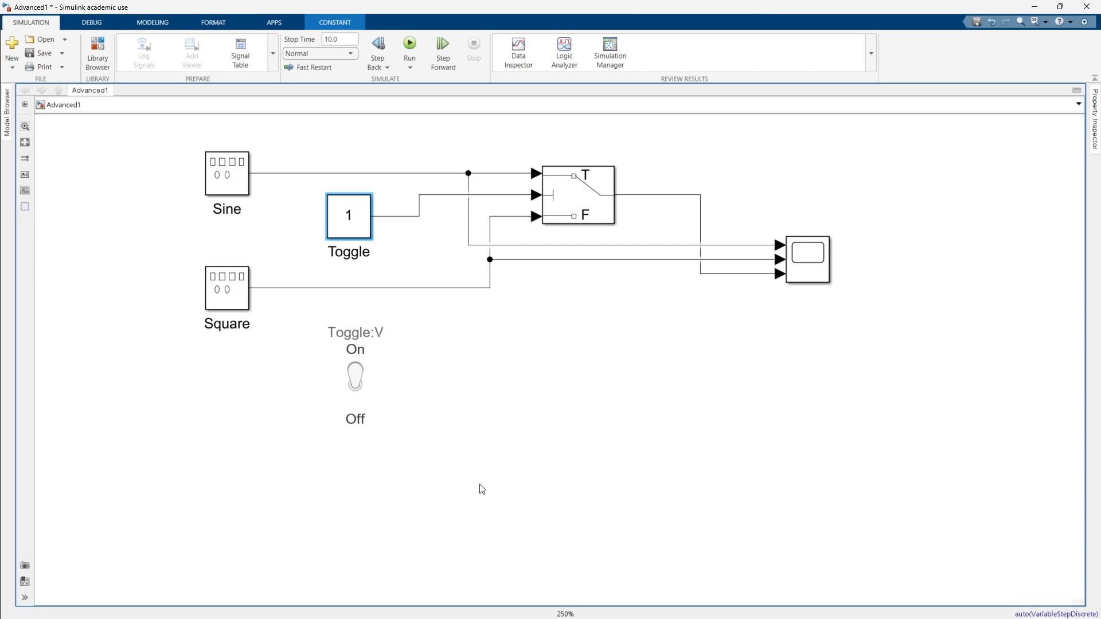
# Flip the Toggle Switch between Off and On several times to check its effect on the Toggle constant, leaving it On
pyautogui.click(358, 380)
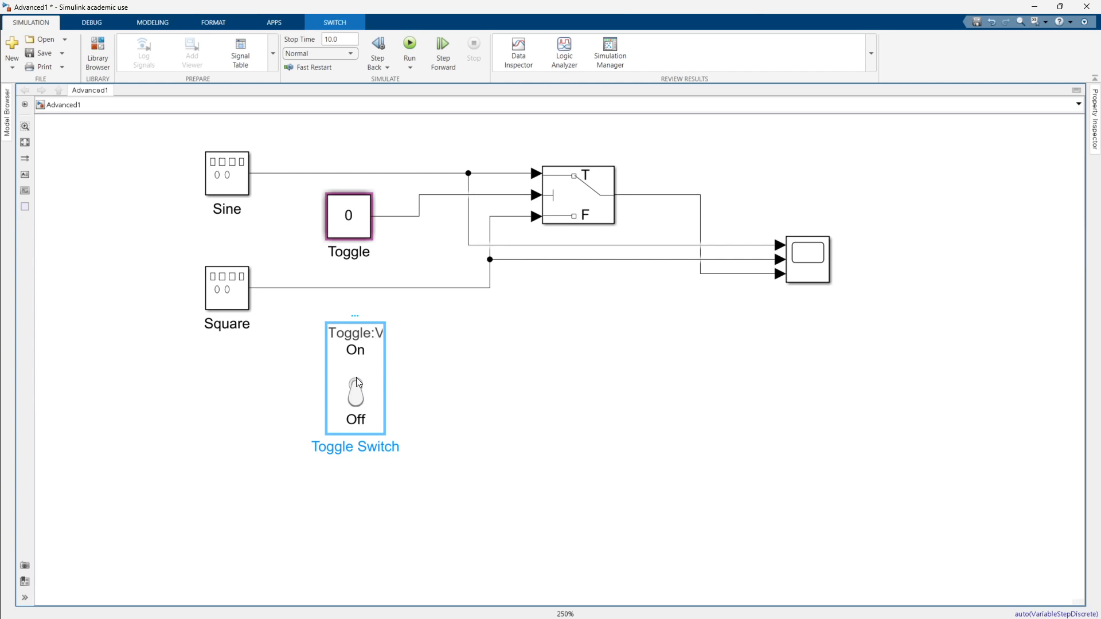
pyautogui.click(357, 377)
pyautogui.click(361, 383)
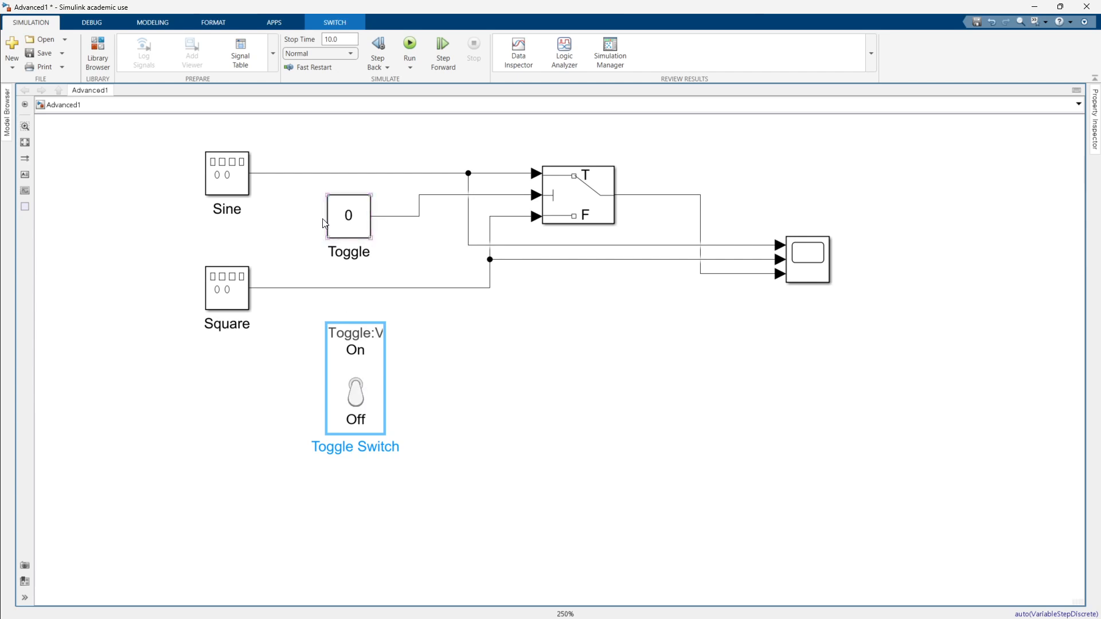
pyautogui.click(356, 383)
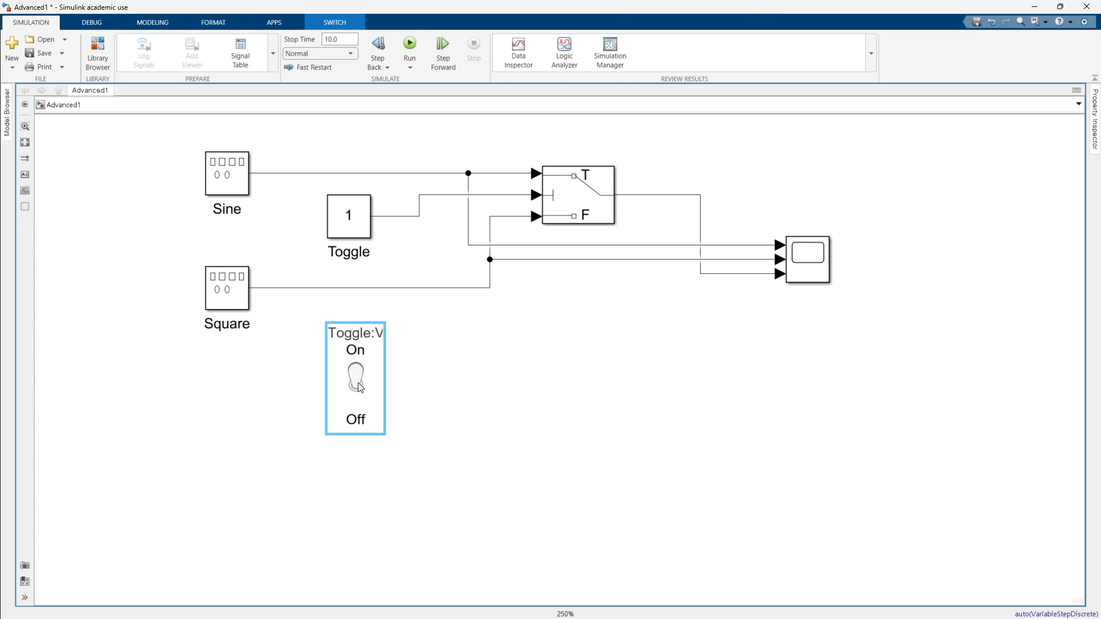
pyautogui.click(358, 383)
pyautogui.click(367, 388)
# Set the simulation stop time to inf, run the model and open the Scope display
pyautogui.doubleClick(338, 39)
pyautogui.write('inf')
pyautogui.click(410, 46)
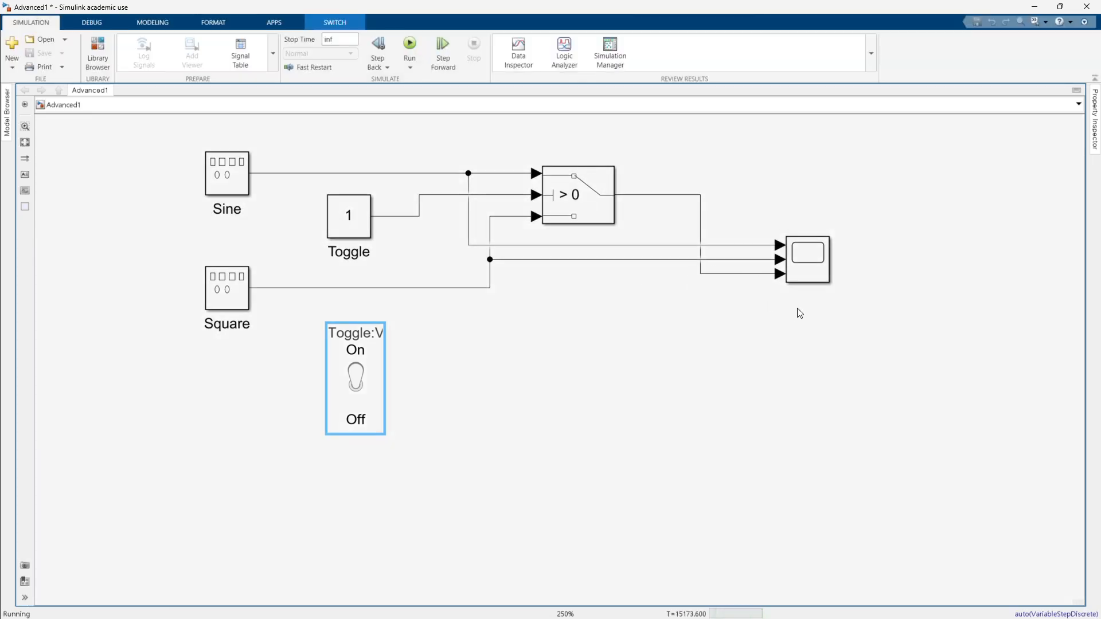
pyautogui.click(806, 277)
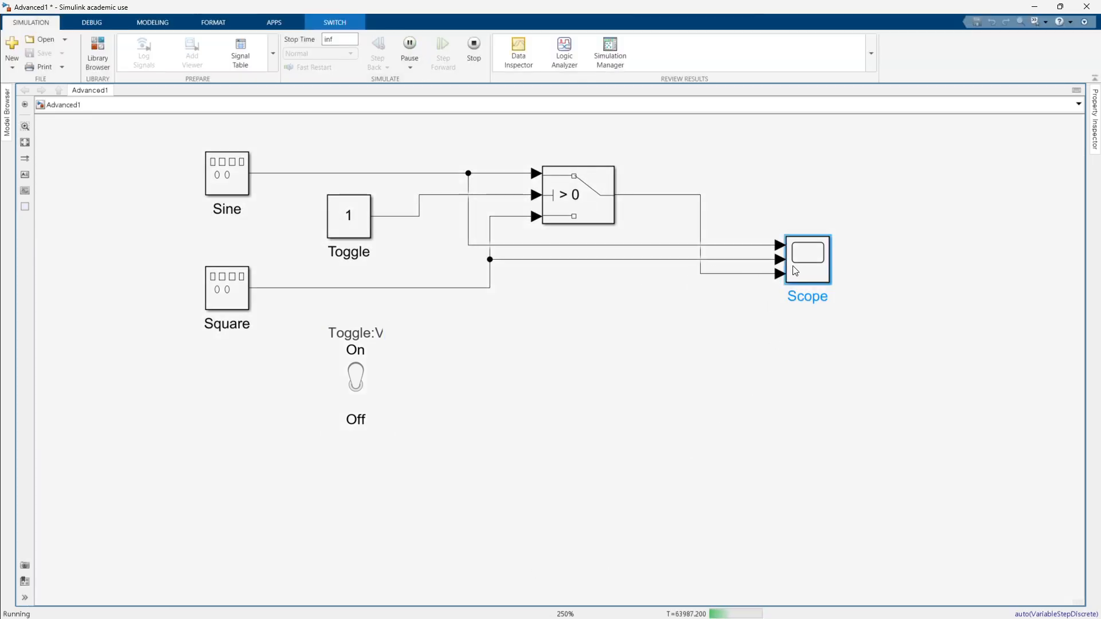
pyautogui.doubleClick(805, 279)
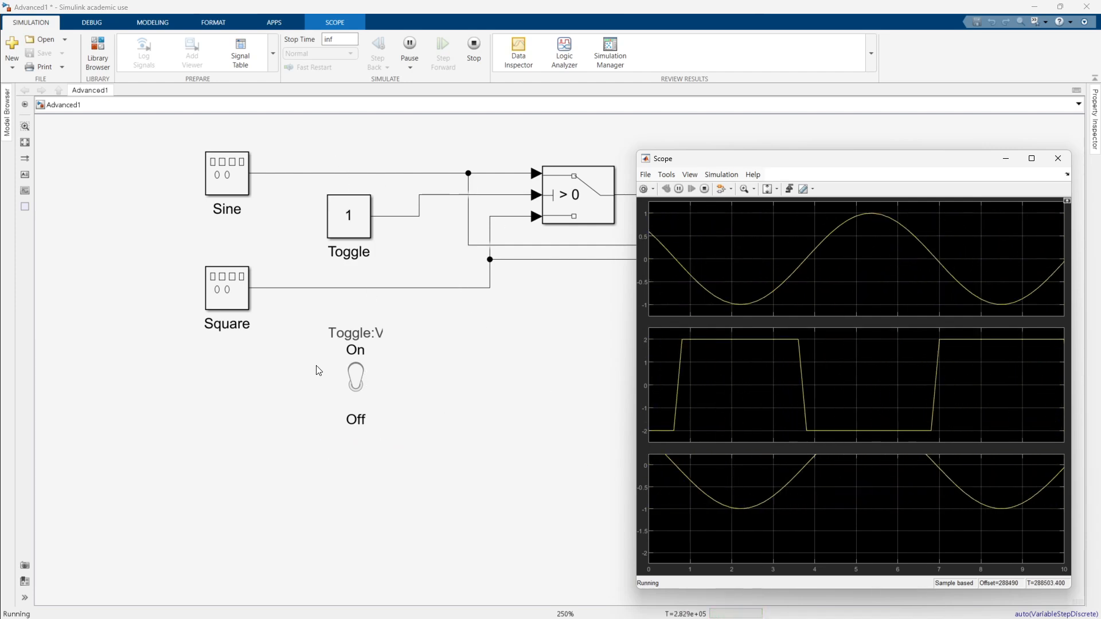
# Flip the Toggle Switch to Off while the simulation runs, check the Scope traces, and stop the simulation
pyautogui.click(357, 376)
pyautogui.hotkey('alt', 'Tab')
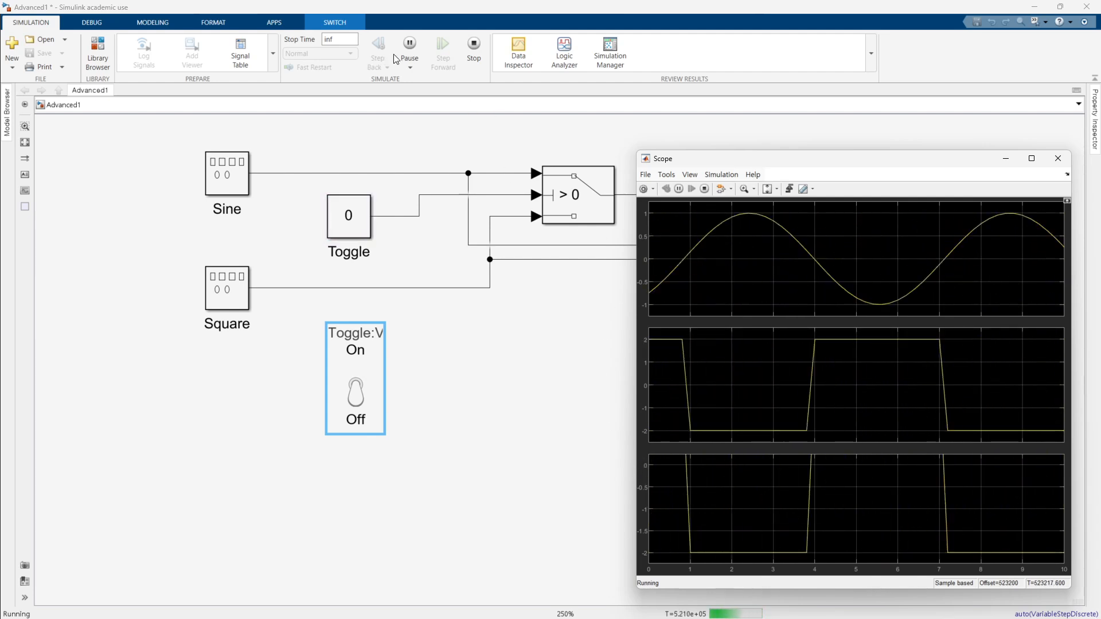
pyautogui.click(472, 47)
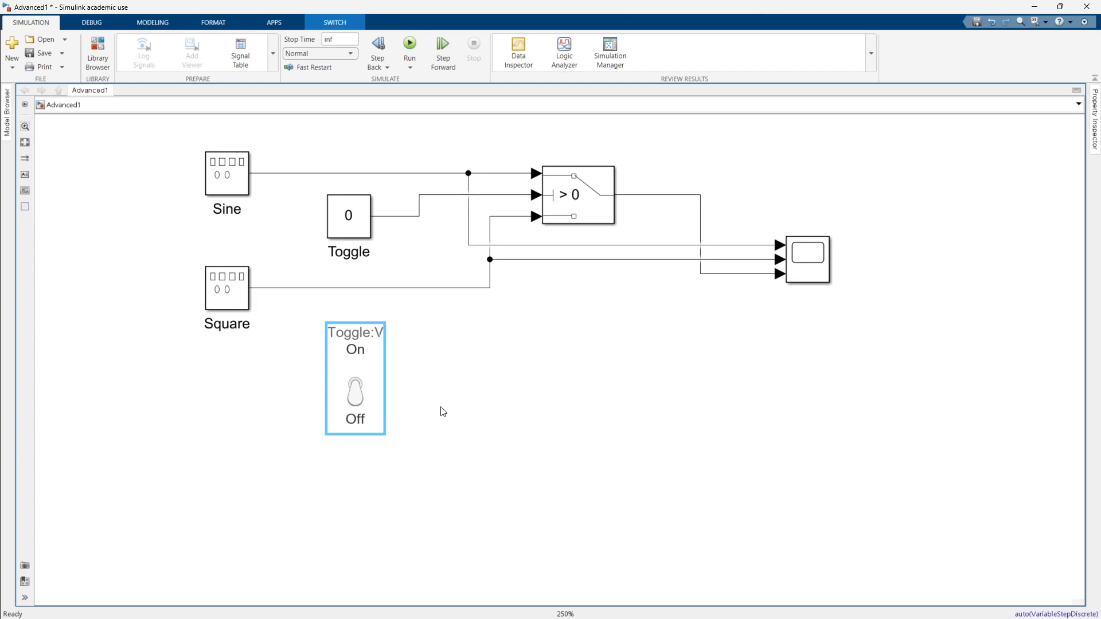
# Add a Dashboard Scope block and place it in the empty area below the regular Scope
pyautogui.doubleClick(502, 370)
pyautogui.write('da')
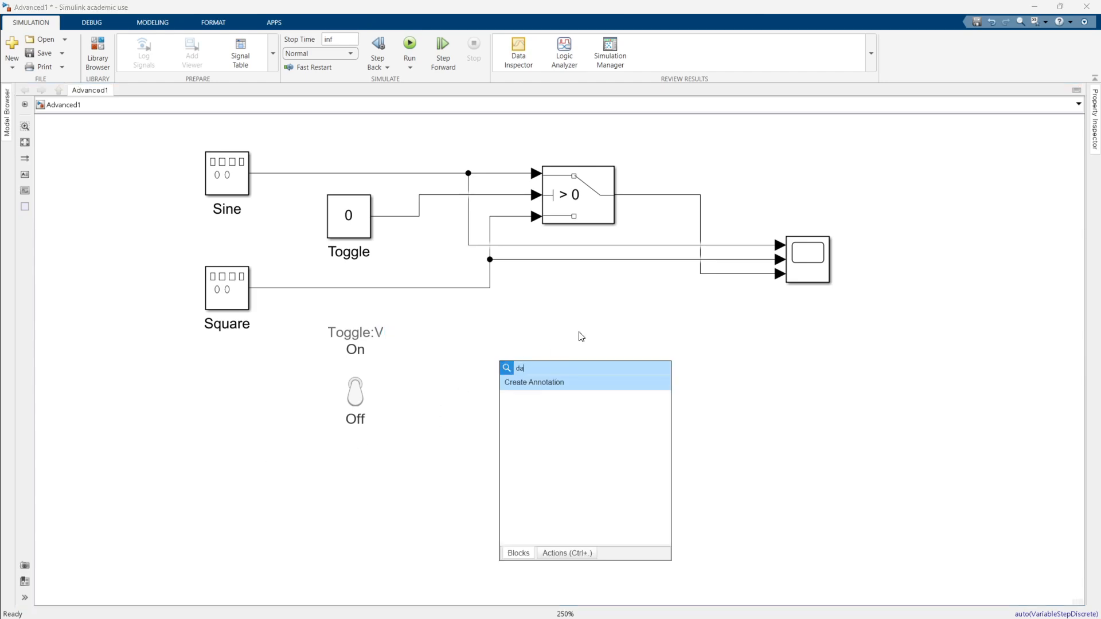
pyautogui.write('sh')
pyautogui.press('Return')
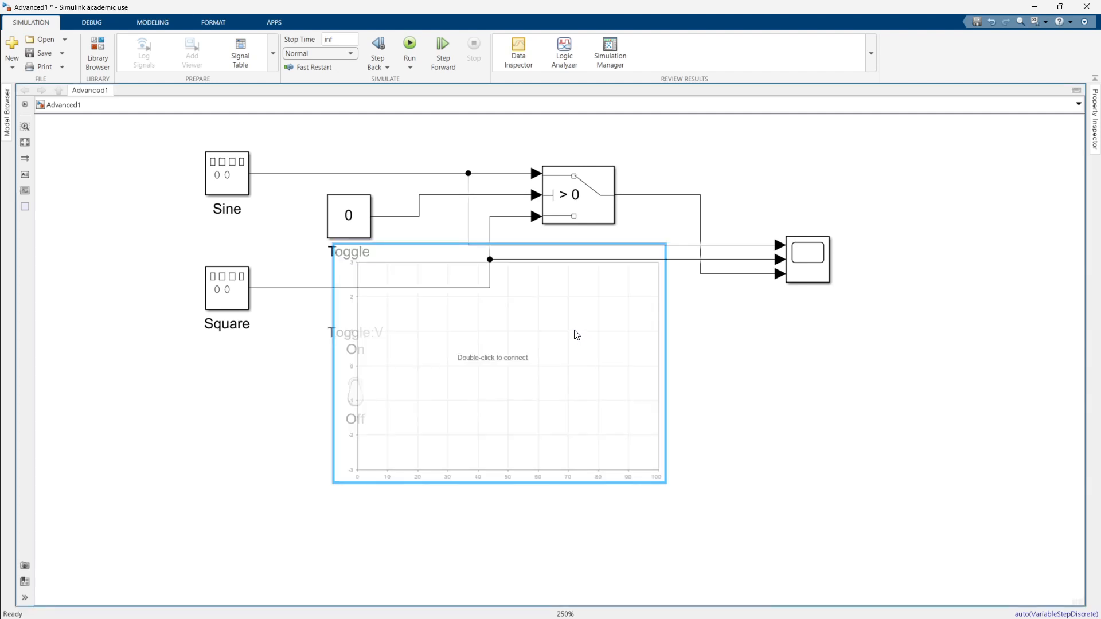
pyautogui.moveTo(575, 332); pyautogui.dragTo(764, 411)
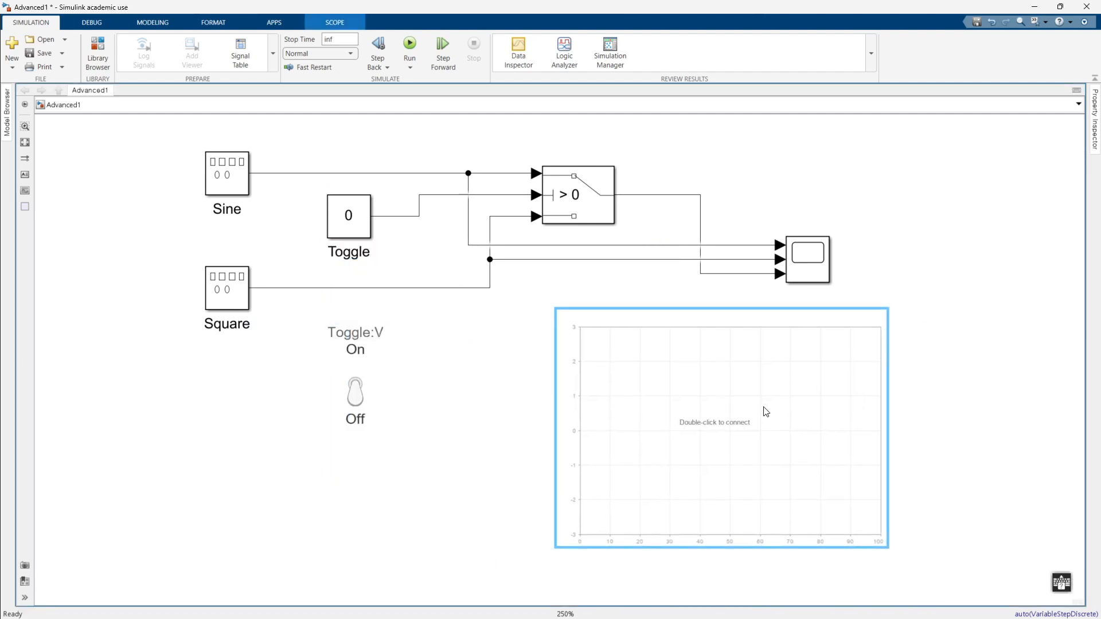
pyautogui.click(459, 508)
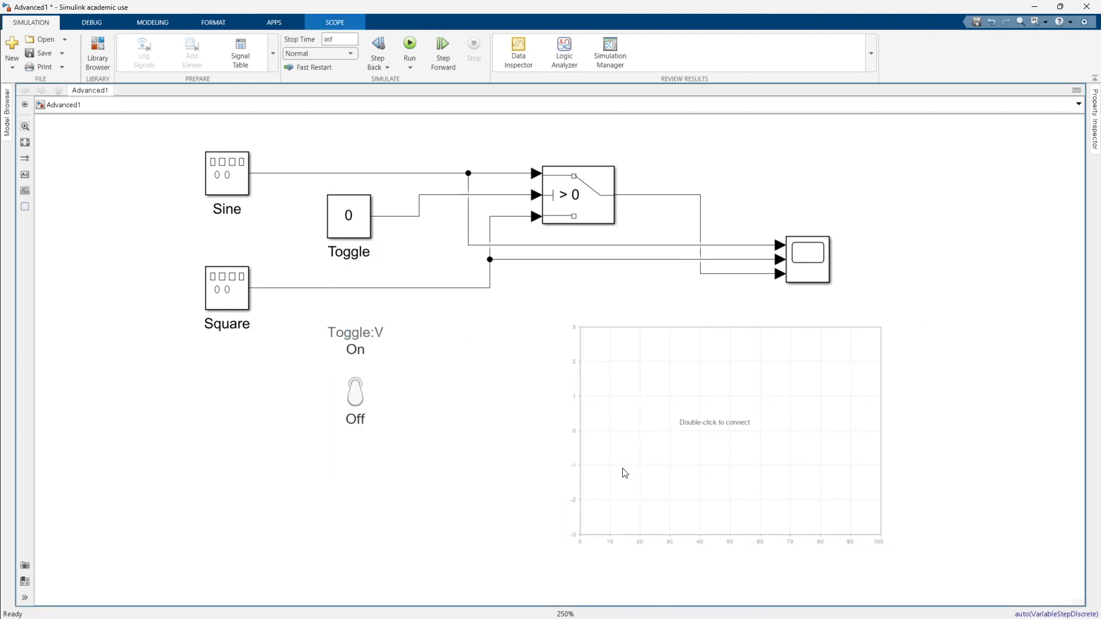
# Open the Dashboard Scope's parameters and mark the Sine:1 signal for connection
pyautogui.doubleClick(713, 439)
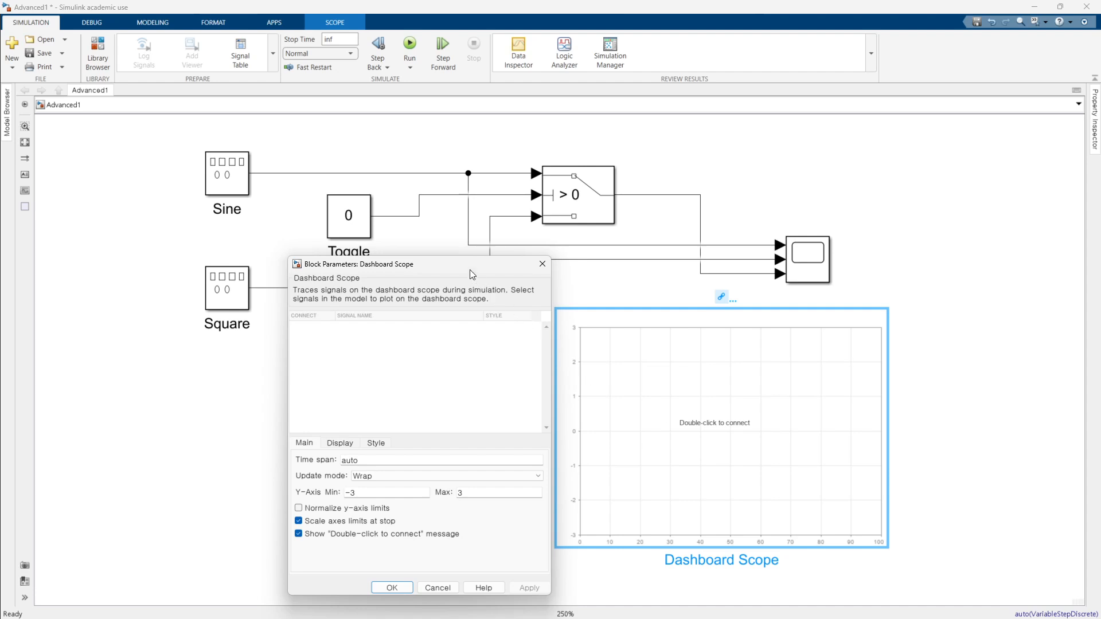
pyautogui.moveTo(470, 270); pyautogui.dragTo(418, 232)
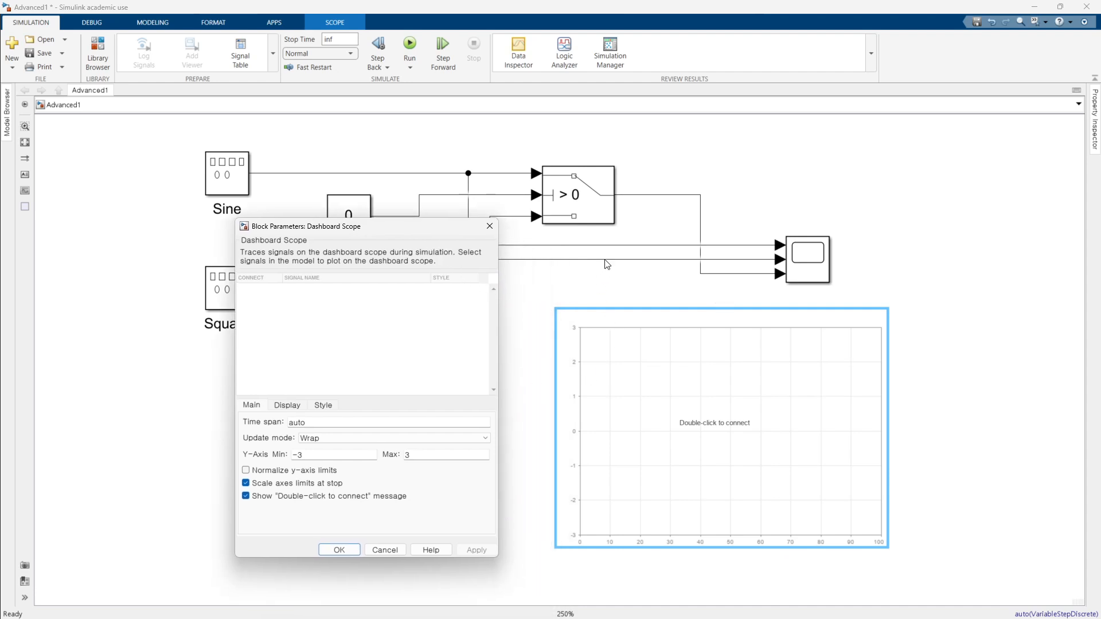
pyautogui.click(614, 247)
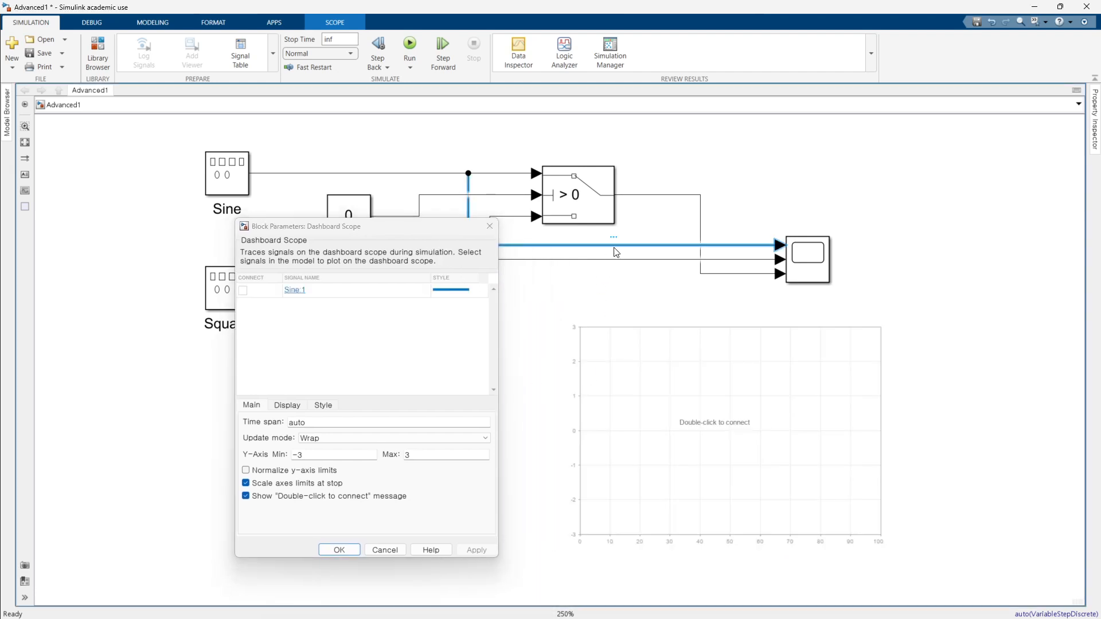
pyautogui.click(627, 259)
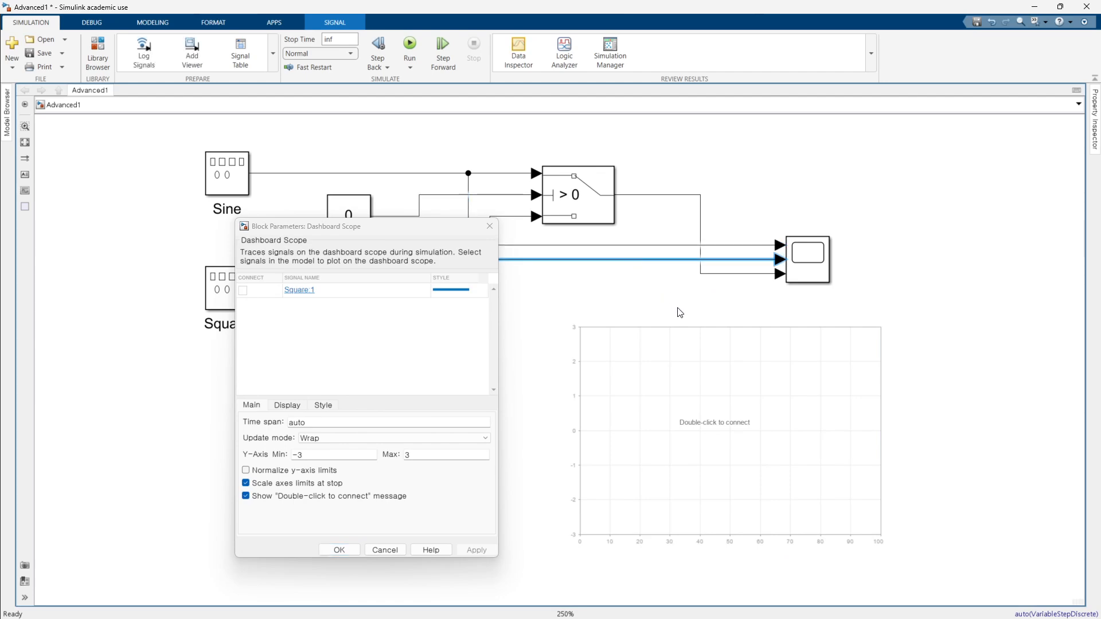
pyautogui.click(591, 265)
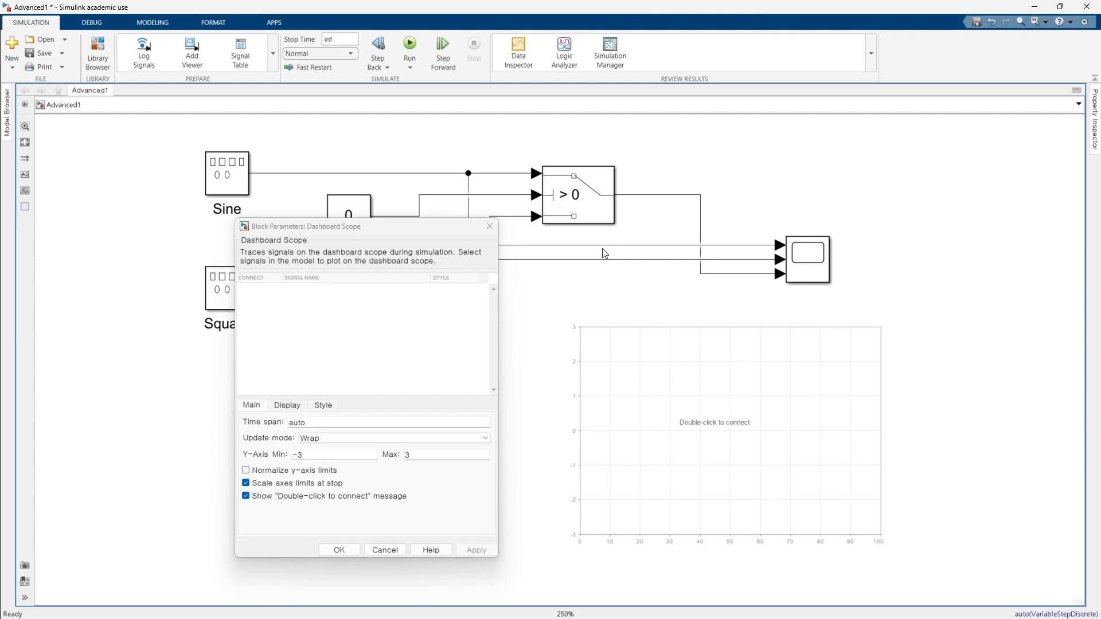
pyautogui.click(603, 247)
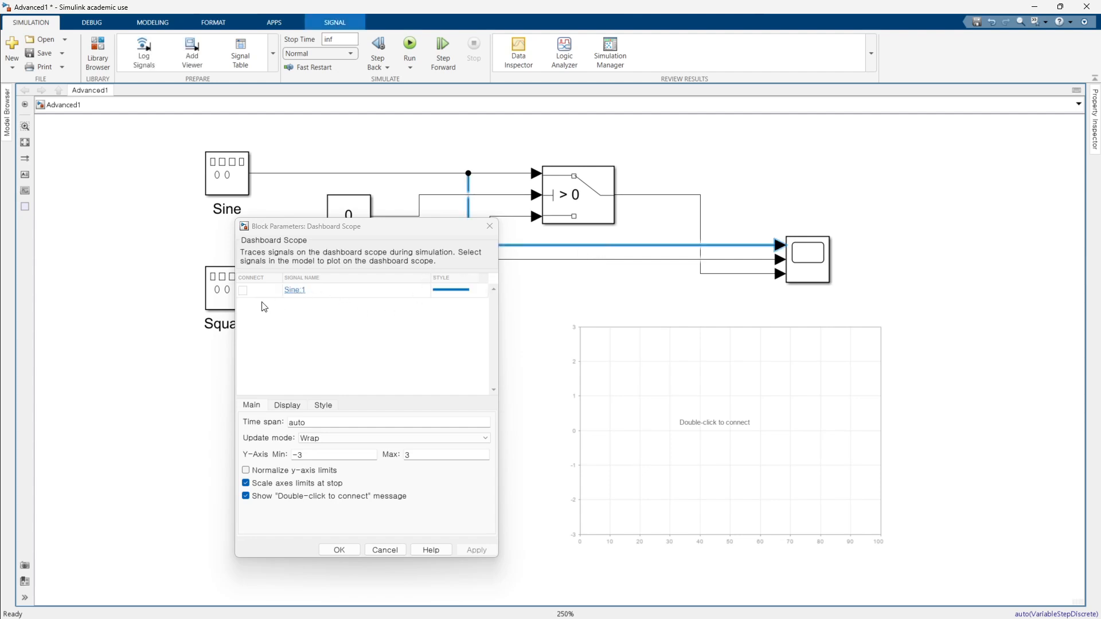
pyautogui.click(243, 291)
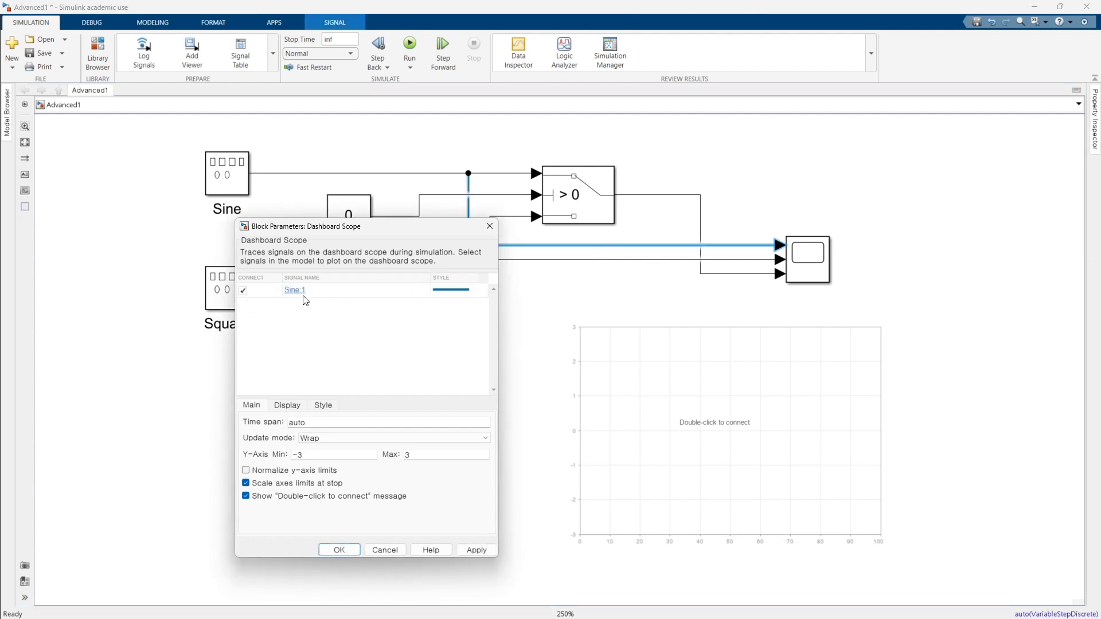
# Mark the Square:1 signal and the Switch:1 output signal for connection to the Dashboard Scope as well
pyautogui.click(575, 266)
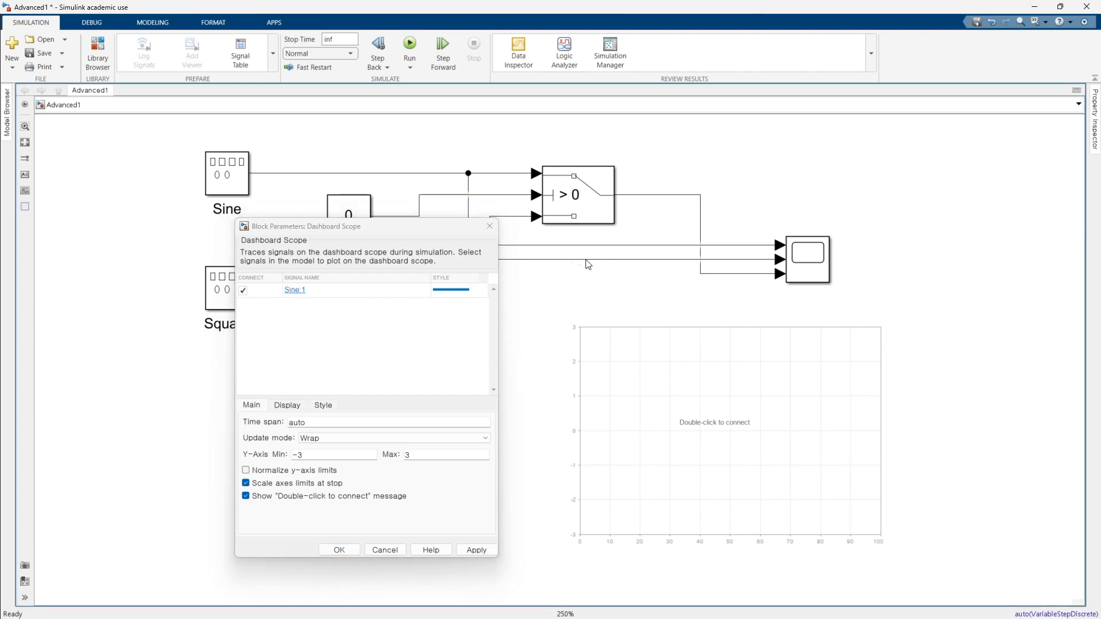
pyautogui.click(594, 260)
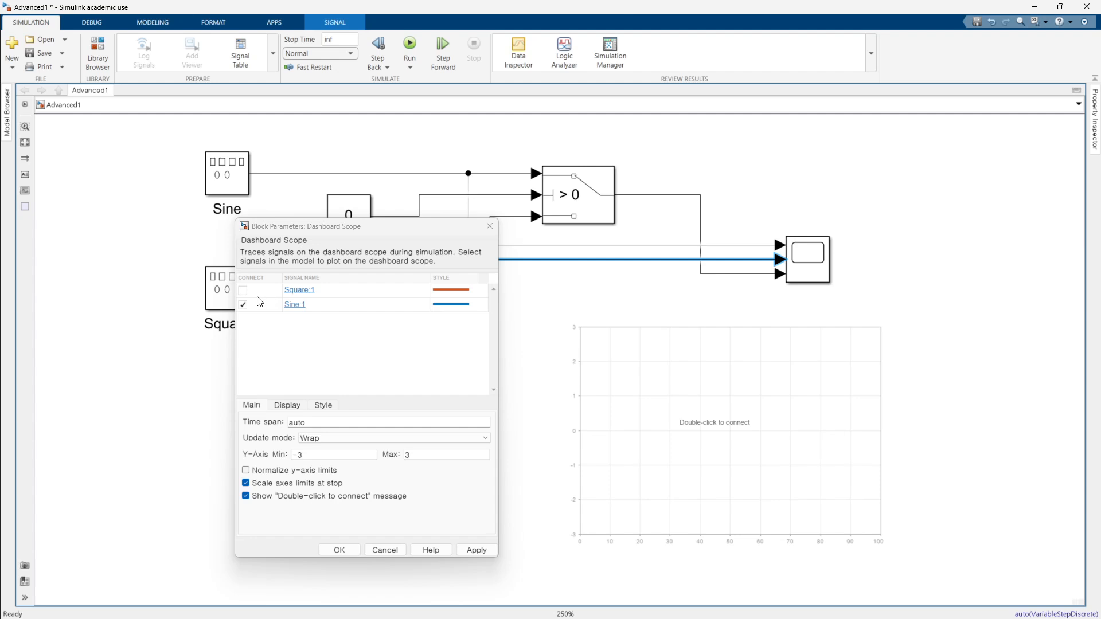
pyautogui.click(243, 291)
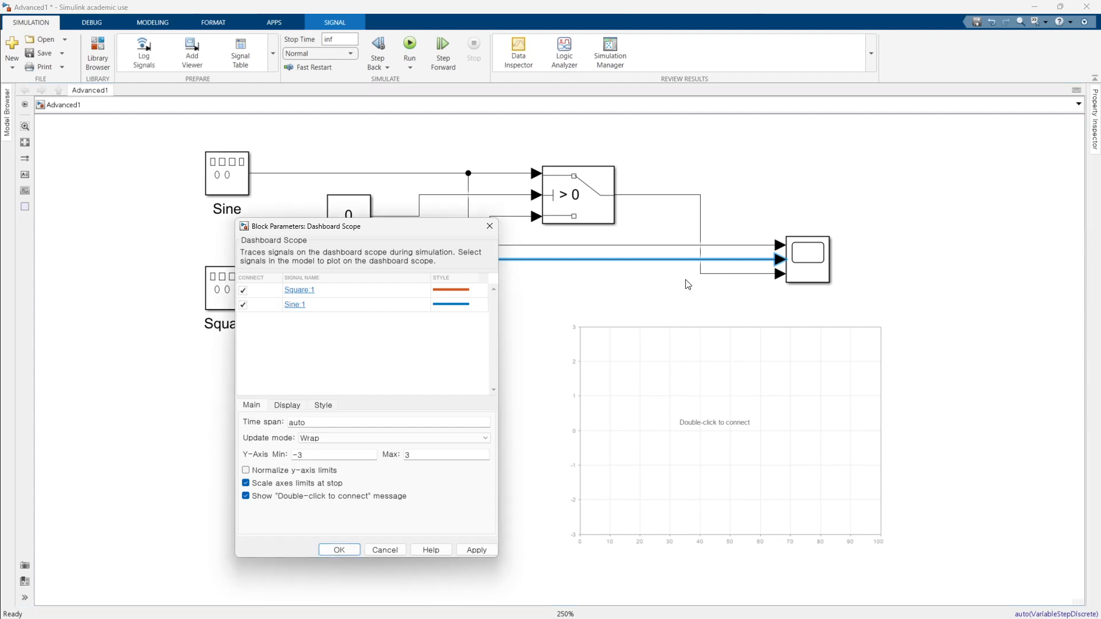
pyautogui.click(707, 274)
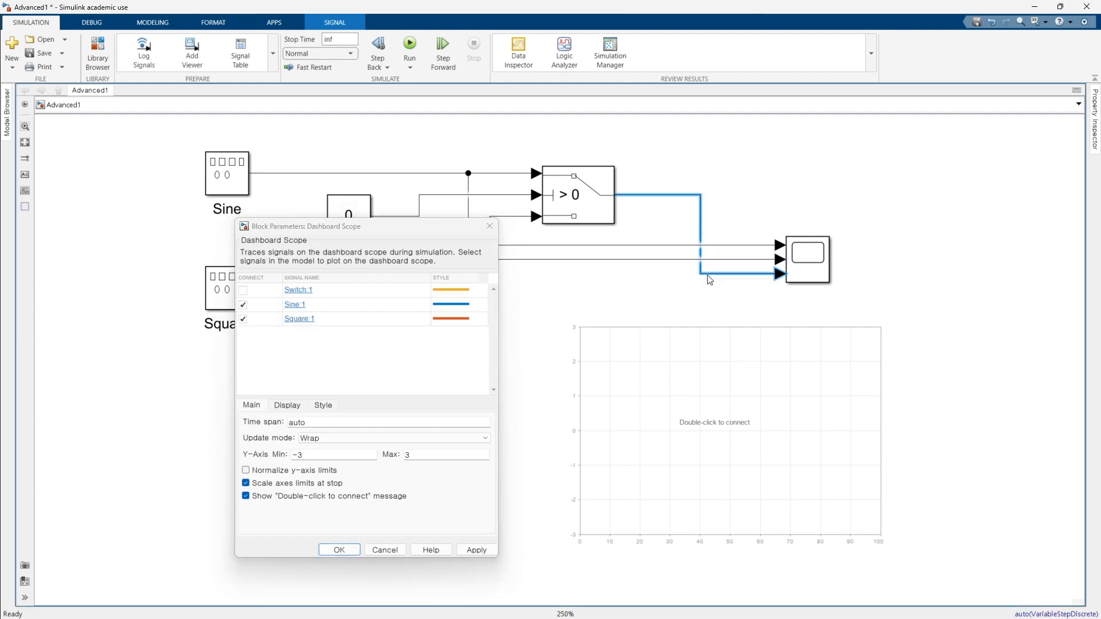
pyautogui.click(243, 291)
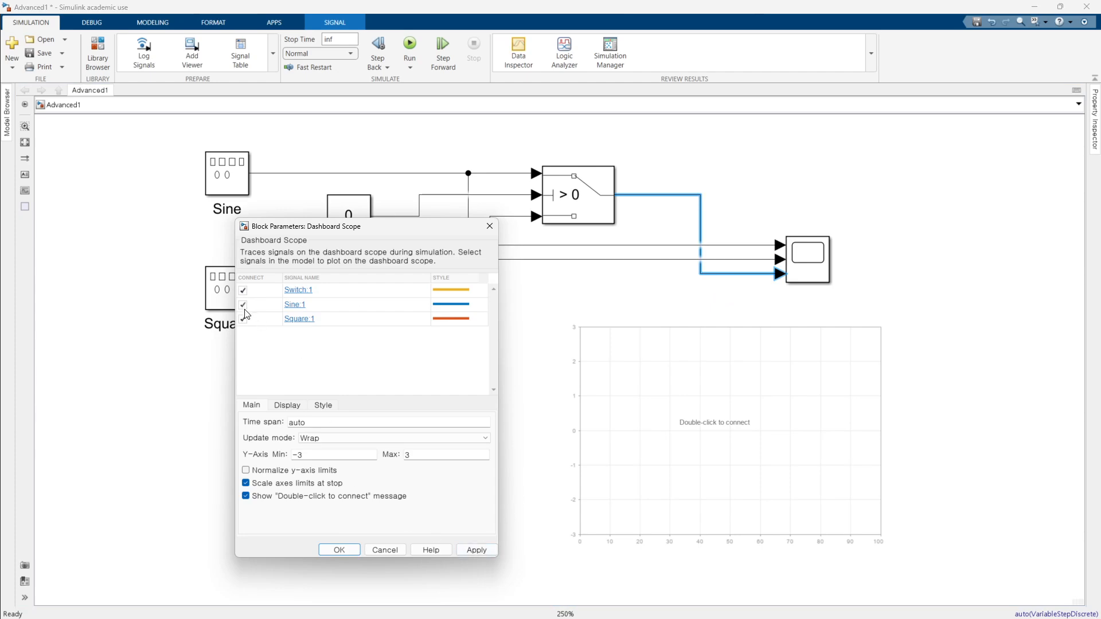
# Disconnect Sine:1 and Square:1 from the Dashboard Scope, keeping only Switch:1 connected, and apply the settings
pyautogui.click(243, 307)
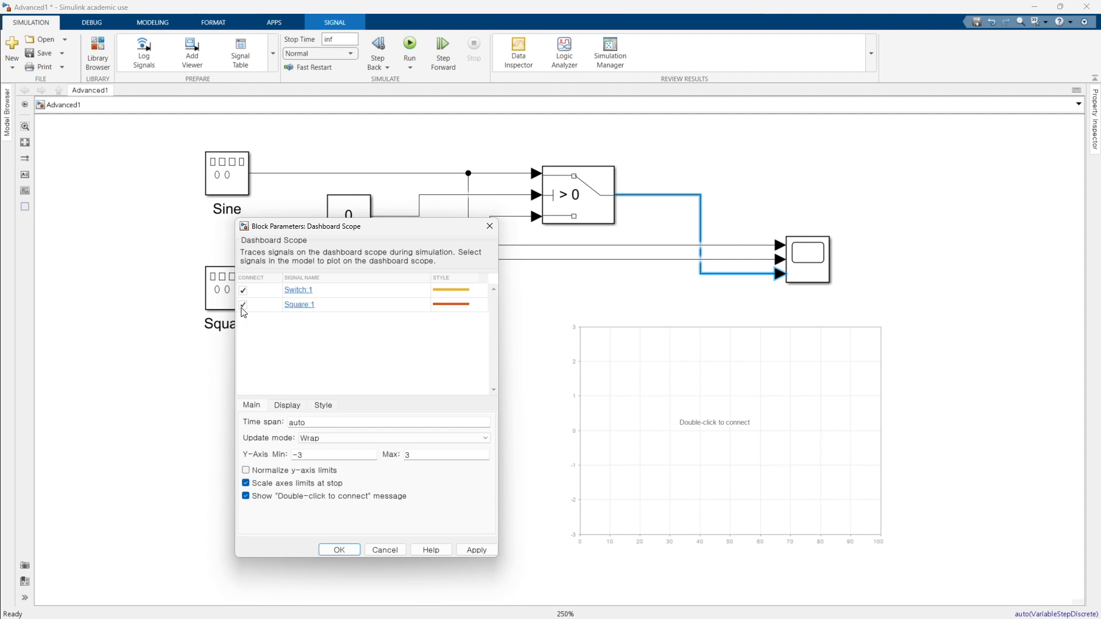
pyautogui.click(242, 307)
pyautogui.click(481, 549)
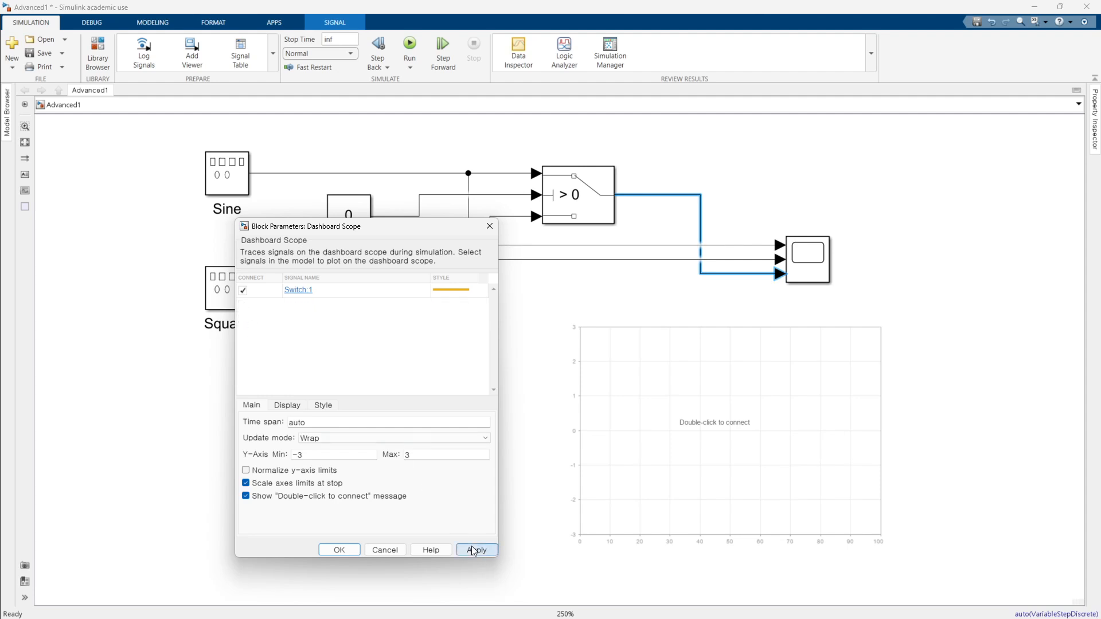
pyautogui.click(344, 550)
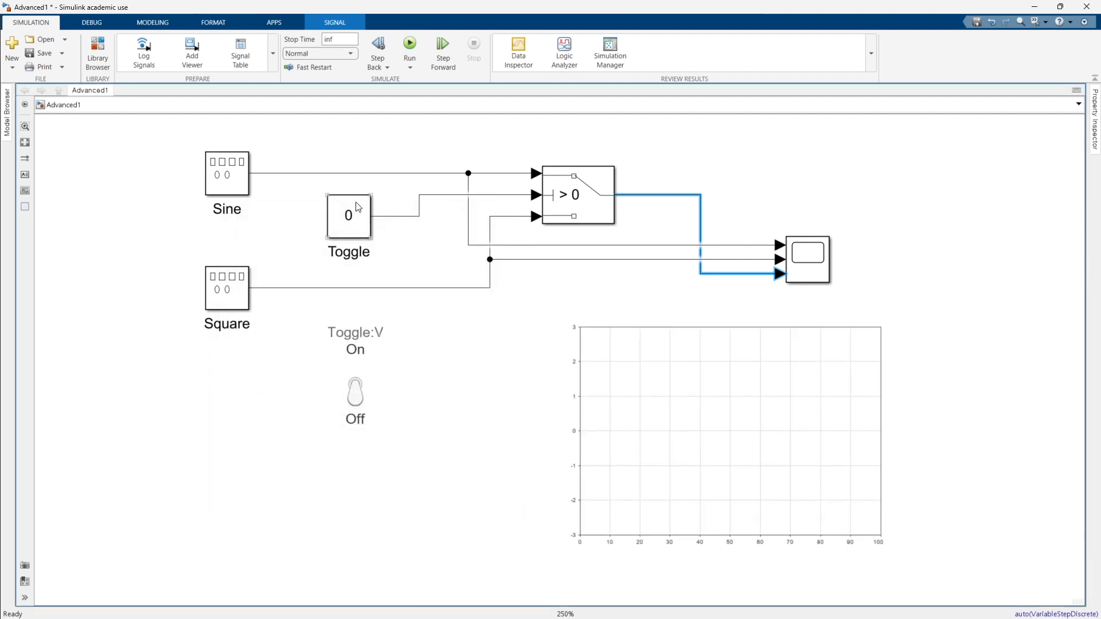
# Run the simulation and flip the Toggle Switch to On and back to Off while watching the Dashboard Scope
pyautogui.click(409, 44)
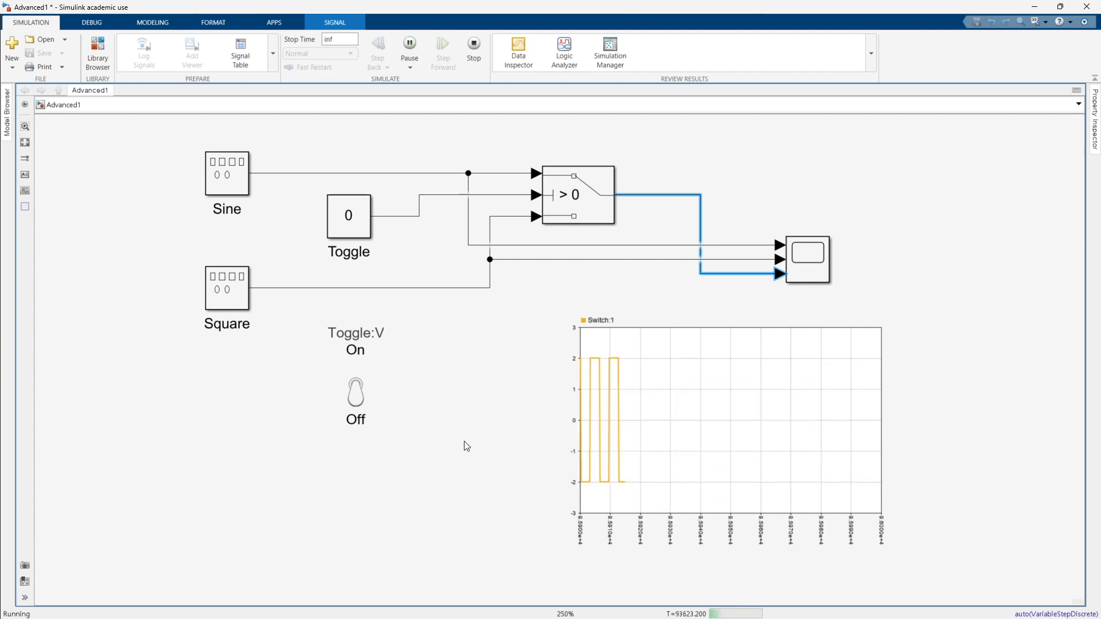
pyautogui.click(363, 400)
pyautogui.click(363, 399)
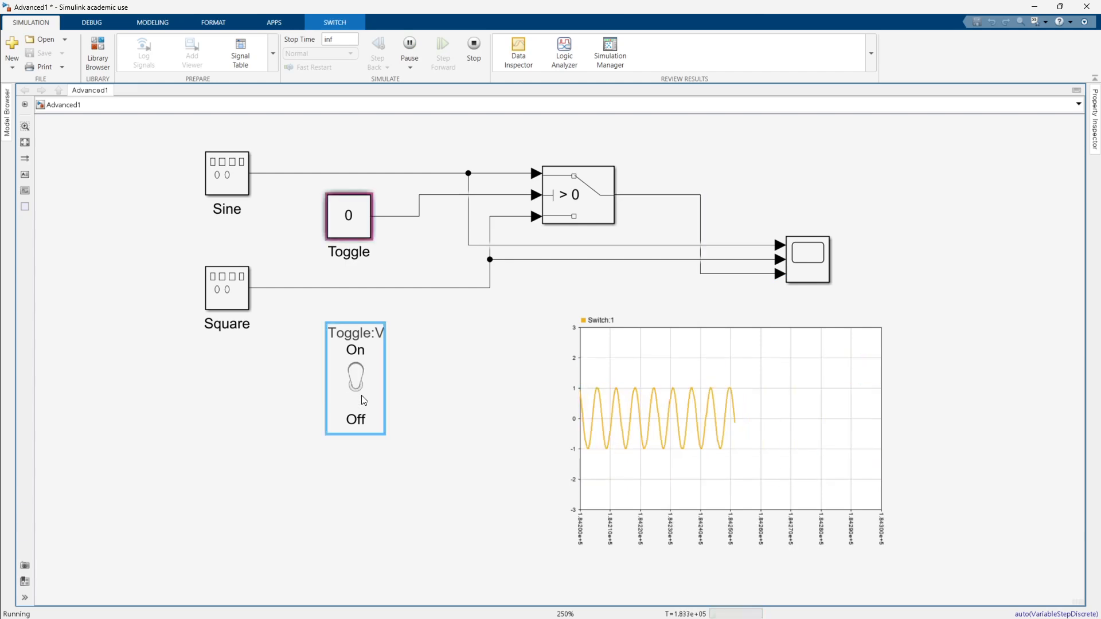
pyautogui.click(360, 396)
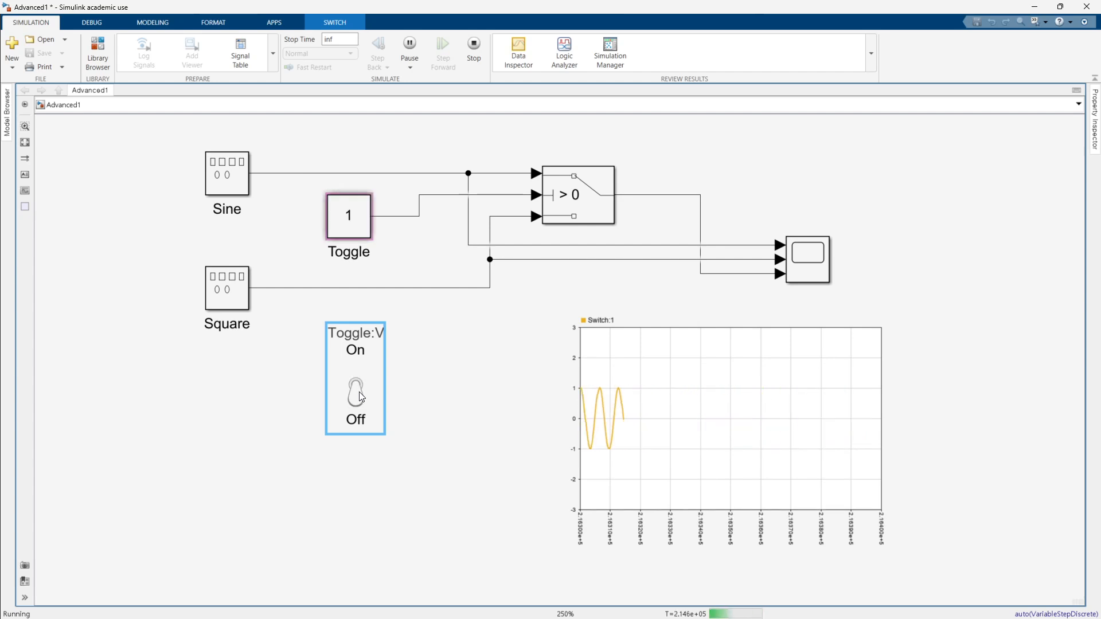